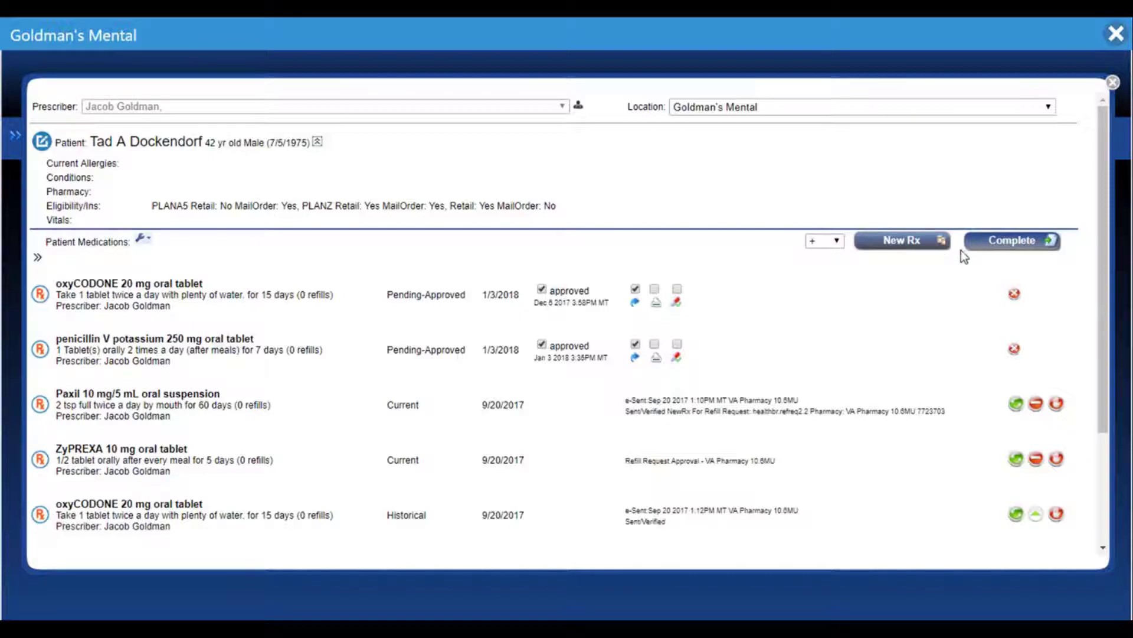
- Complete the approved pending penicillin V prescription so it leaves the pending medications list
{"action": "left_click", "coordinate": [992, 243]}
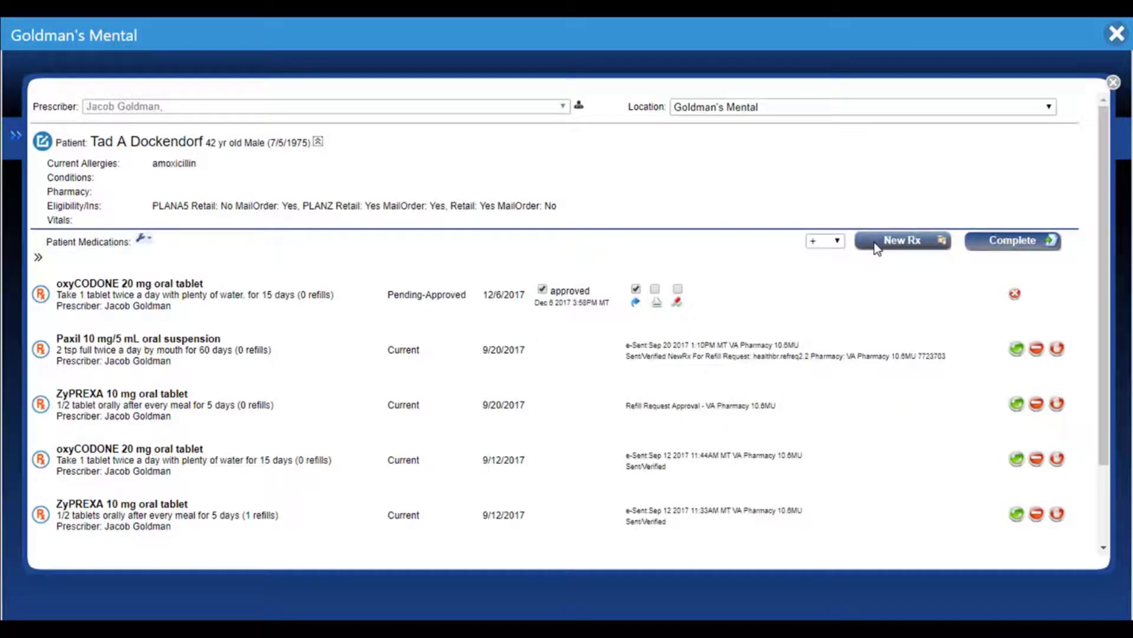
- Start a new prescription, try Hx mode with status Current and no prescriber, then return to New Order
{"action": "left_click", "coordinate": [898, 240]}
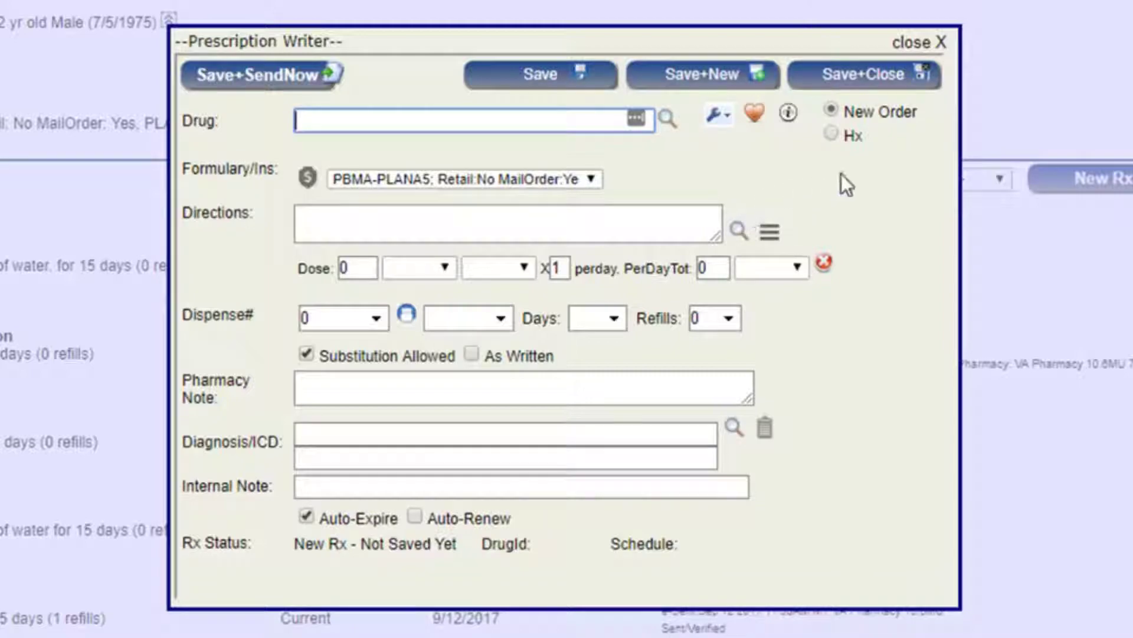
{"action": "left_click", "coordinate": [845, 136]}
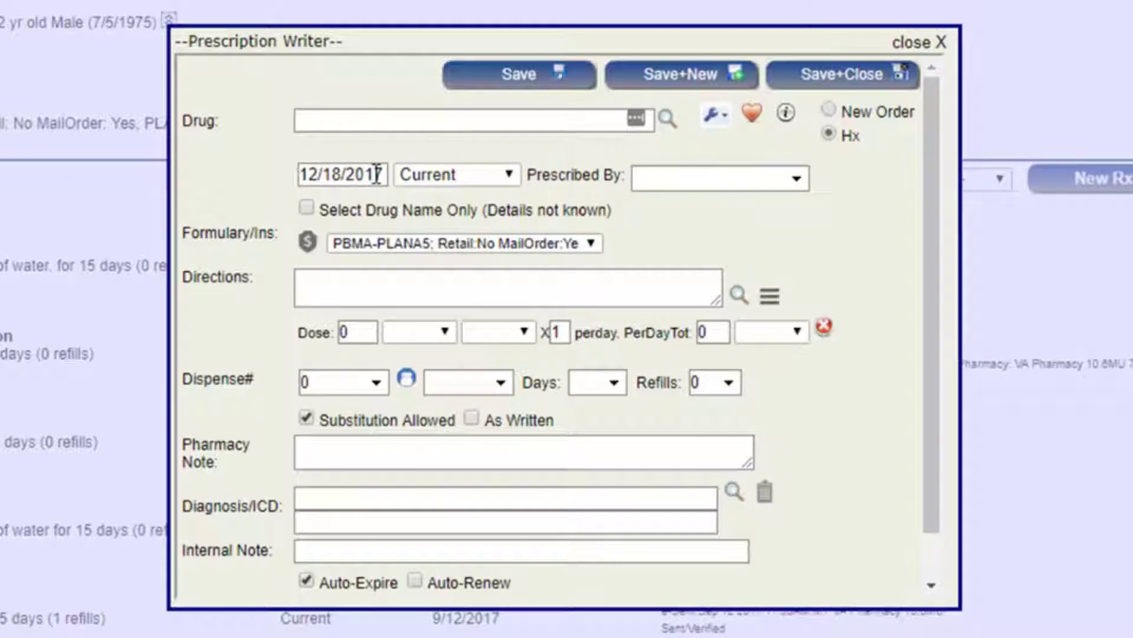
{"action": "left_click", "coordinate": [511, 175]}
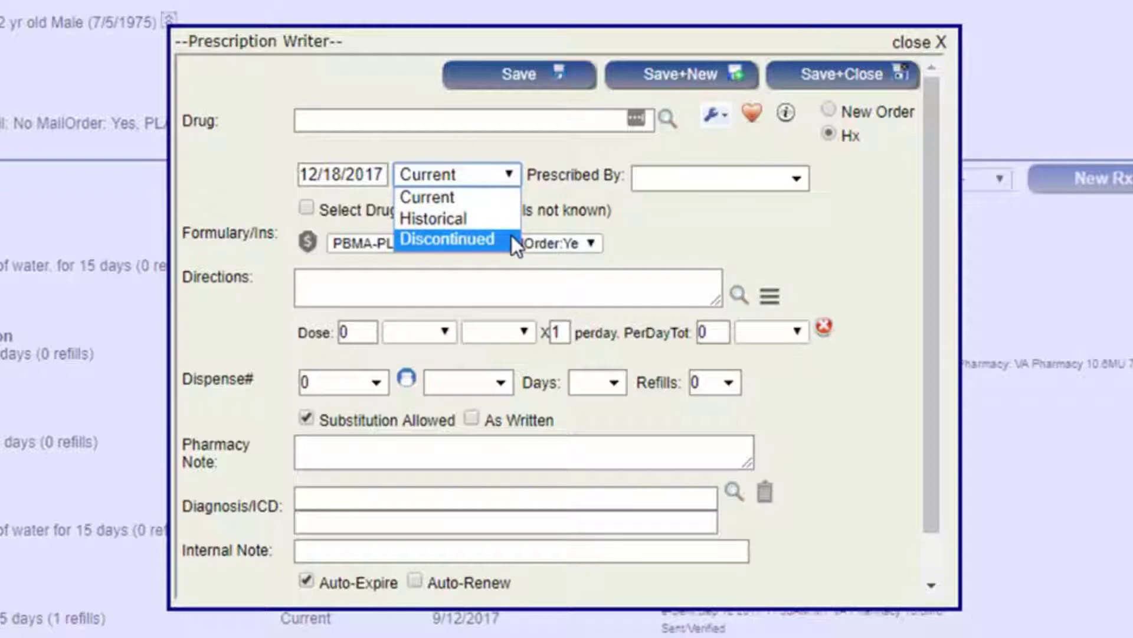
{"action": "left_click", "coordinate": [664, 180]}
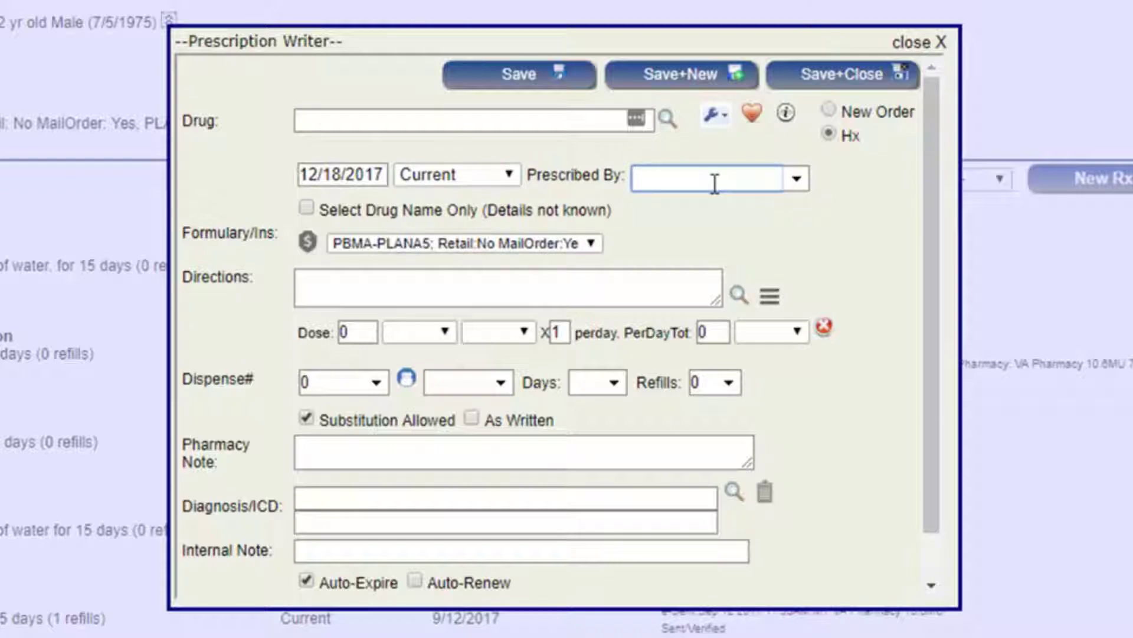
{"action": "left_click", "coordinate": [798, 180]}
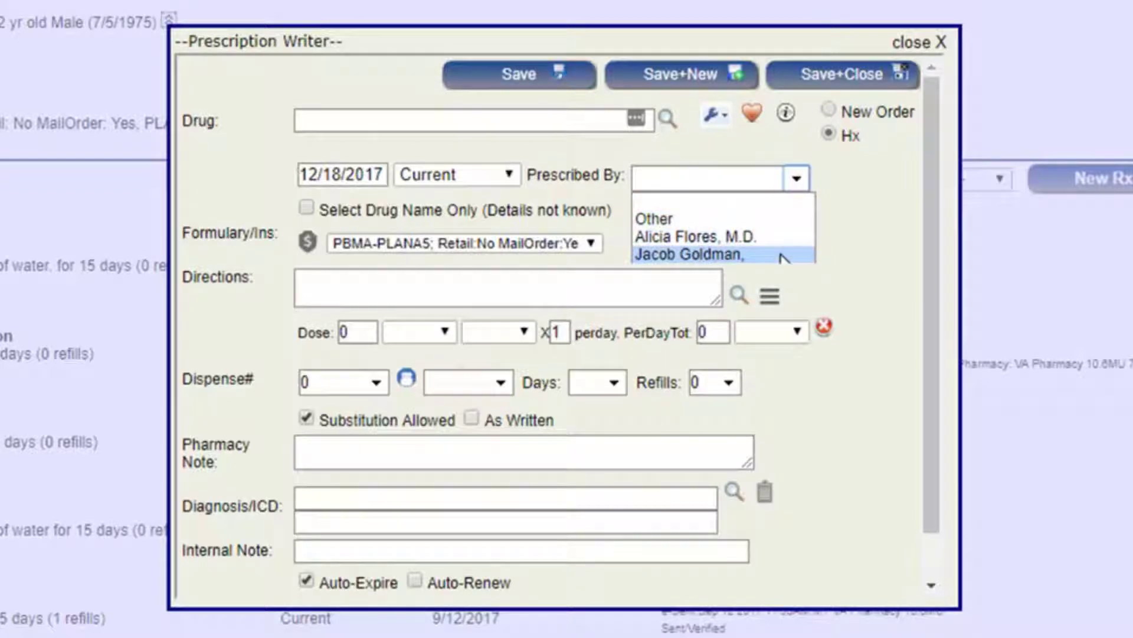
{"action": "left_click", "coordinate": [321, 208]}
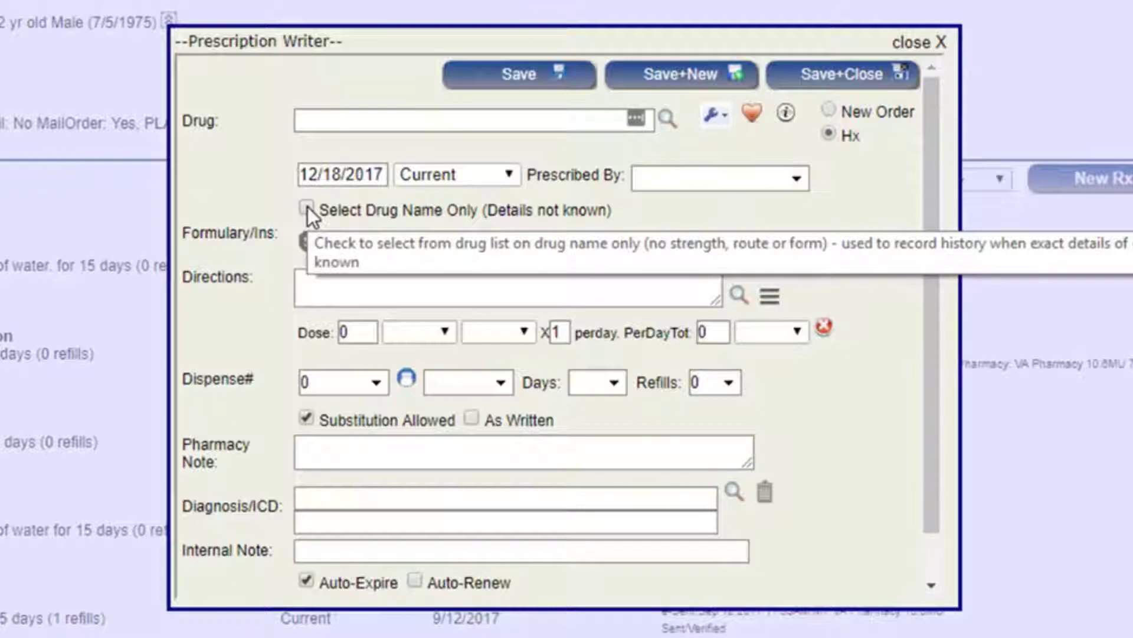
{"action": "left_click", "coordinate": [829, 109]}
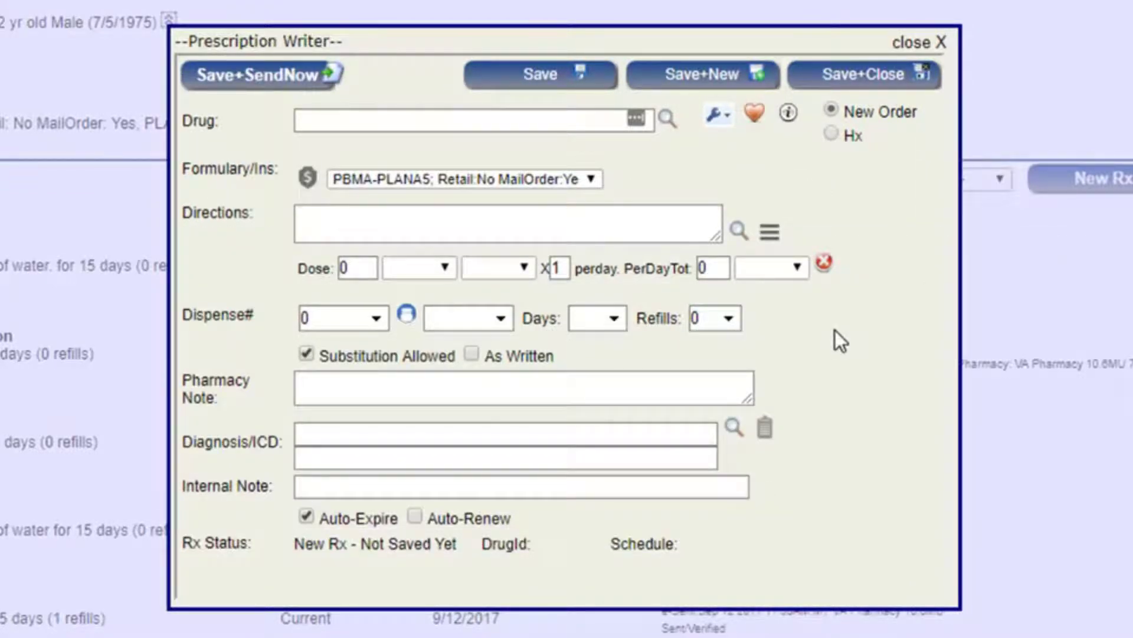
- Search the Drug field for 'penici' and scroll through the matching penicillin products
{"action": "left_click", "coordinate": [401, 123]}
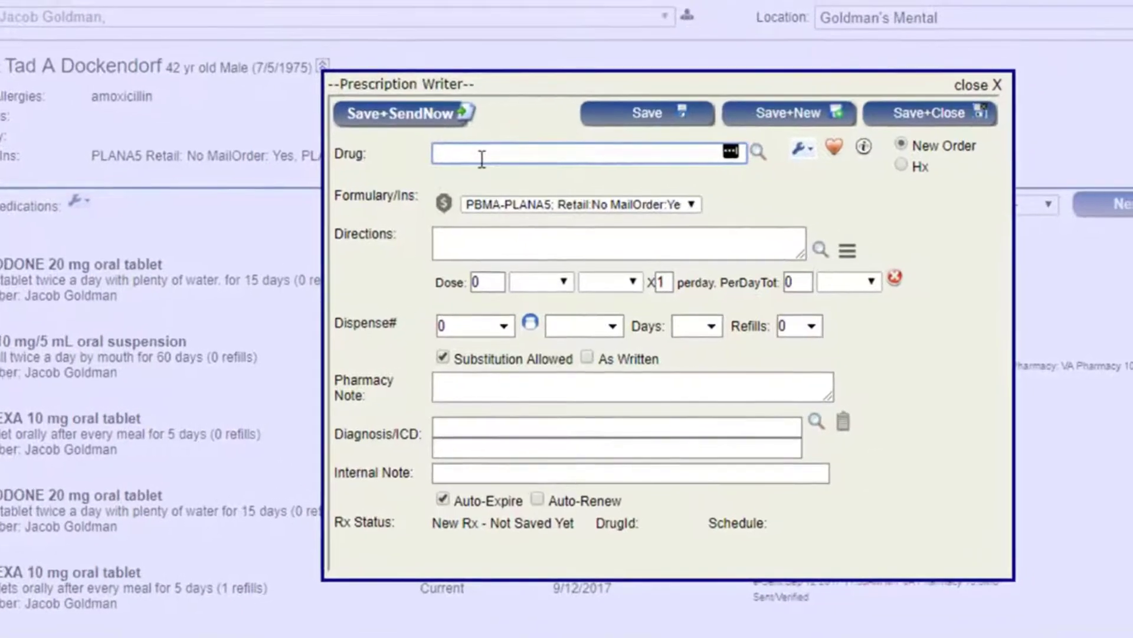
{"action": "type", "text": "penici"}
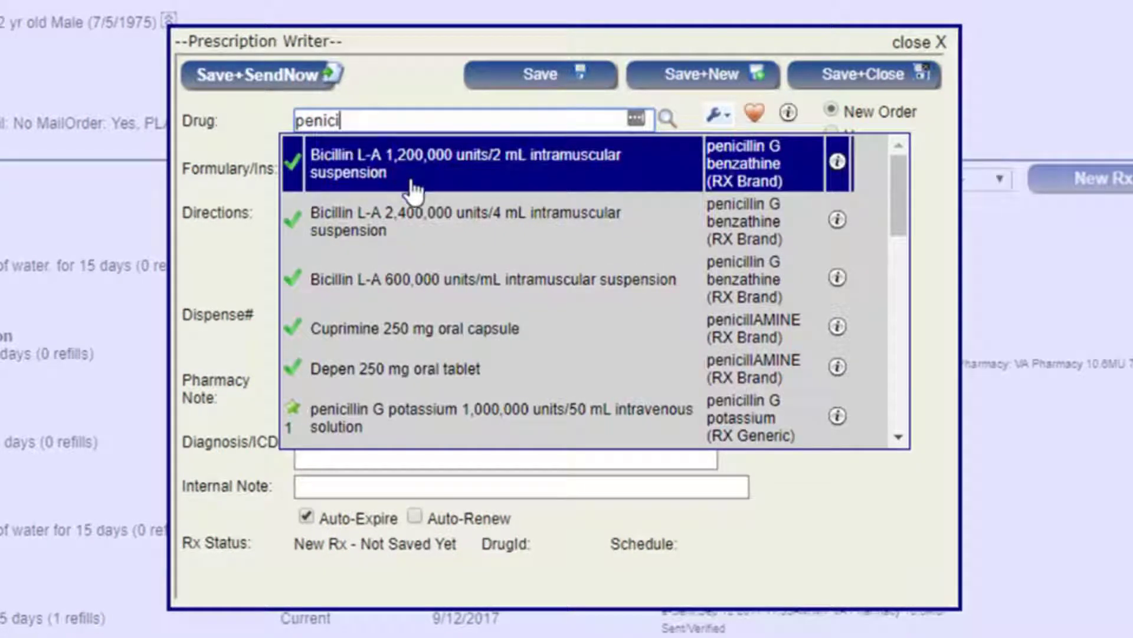
{"action": "mouse_move", "coordinate": [295, 168]}
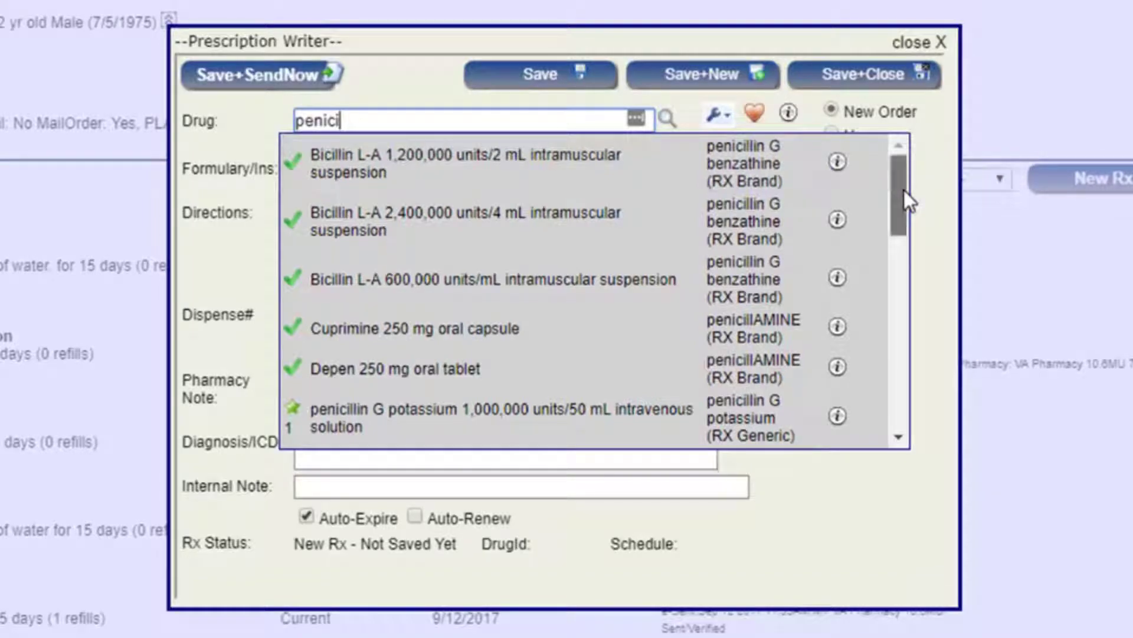
{"action": "left_click_drag", "start_coordinate": [904, 190], "coordinate": [903, 350]}
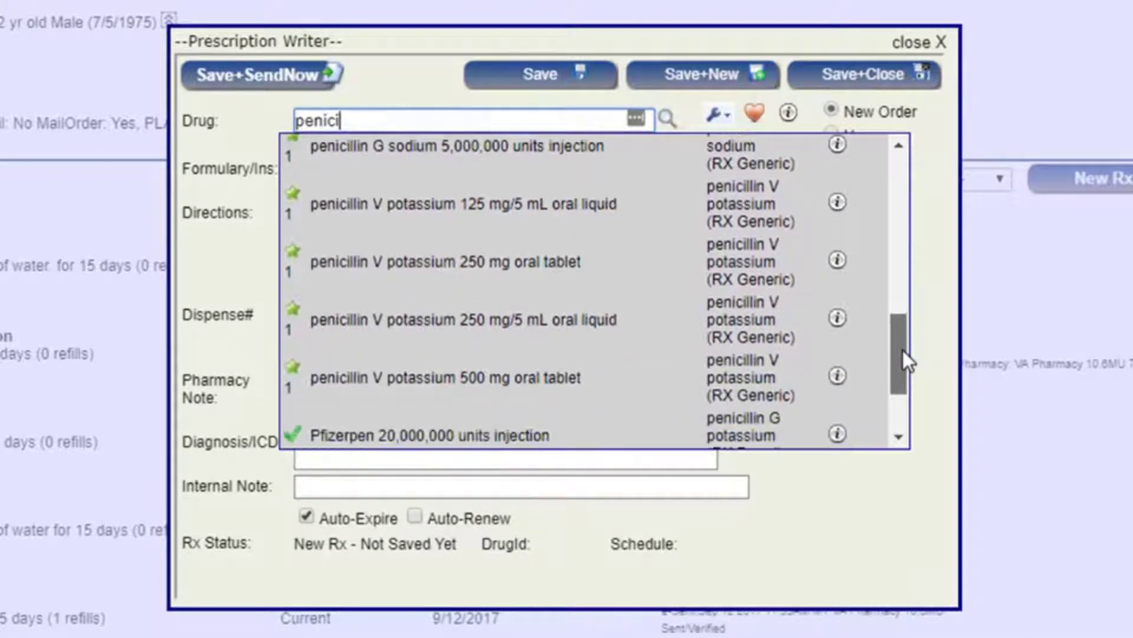
- Select penicillin V potassium 250 mg oral tablet and override the allergy alerts with reason 'Demo'
{"action": "left_click", "coordinate": [461, 262]}
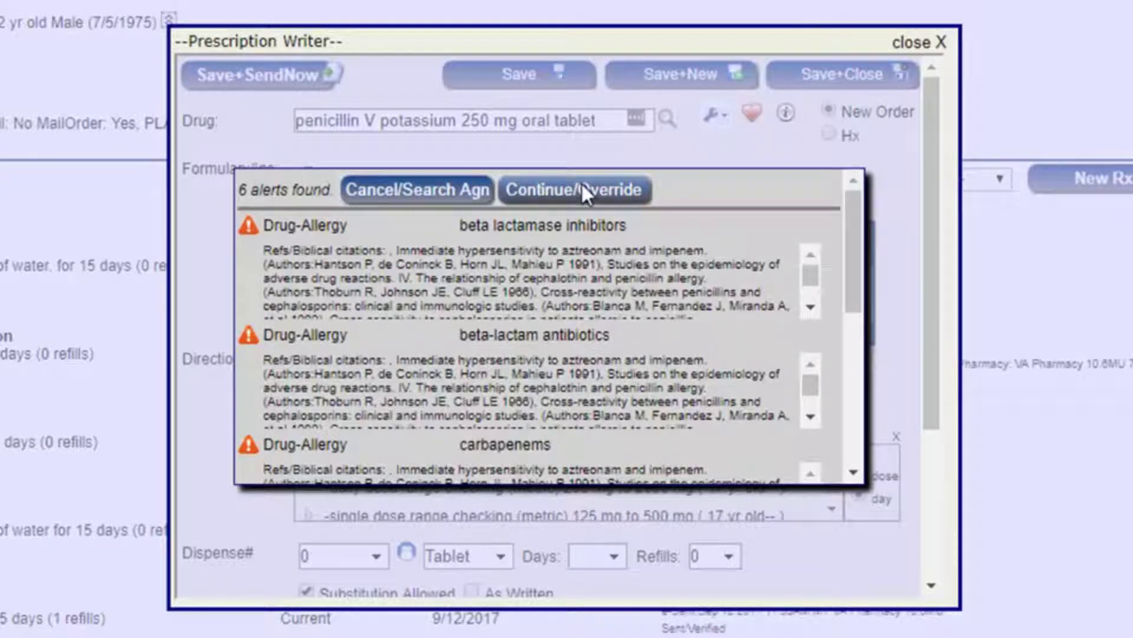
{"action": "left_click", "coordinate": [615, 193]}
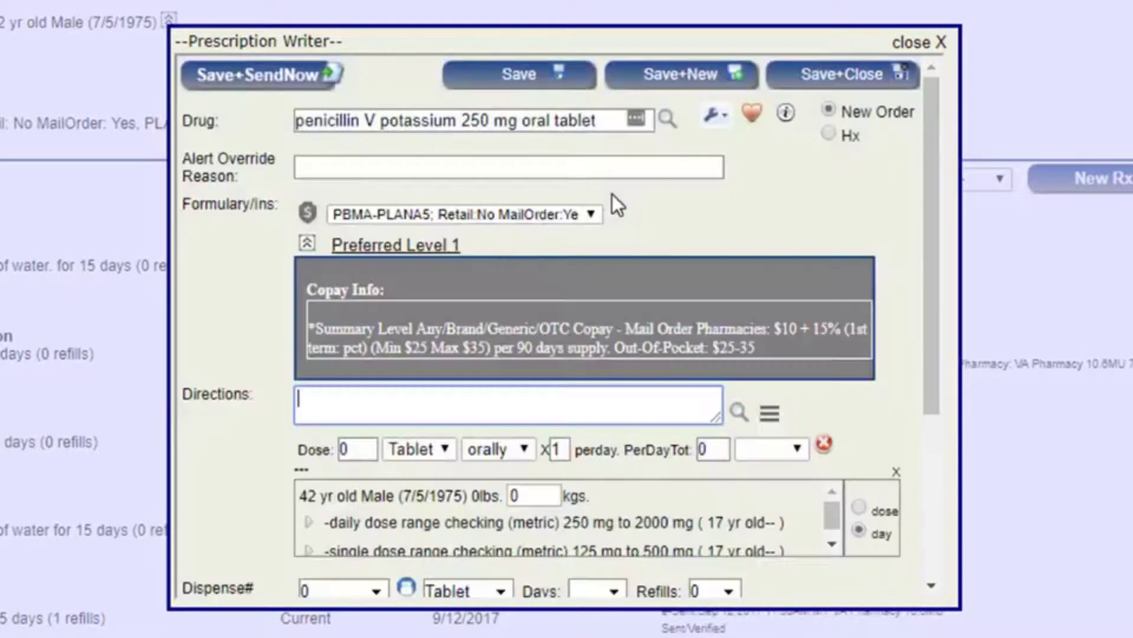
{"action": "left_click", "coordinate": [474, 167]}
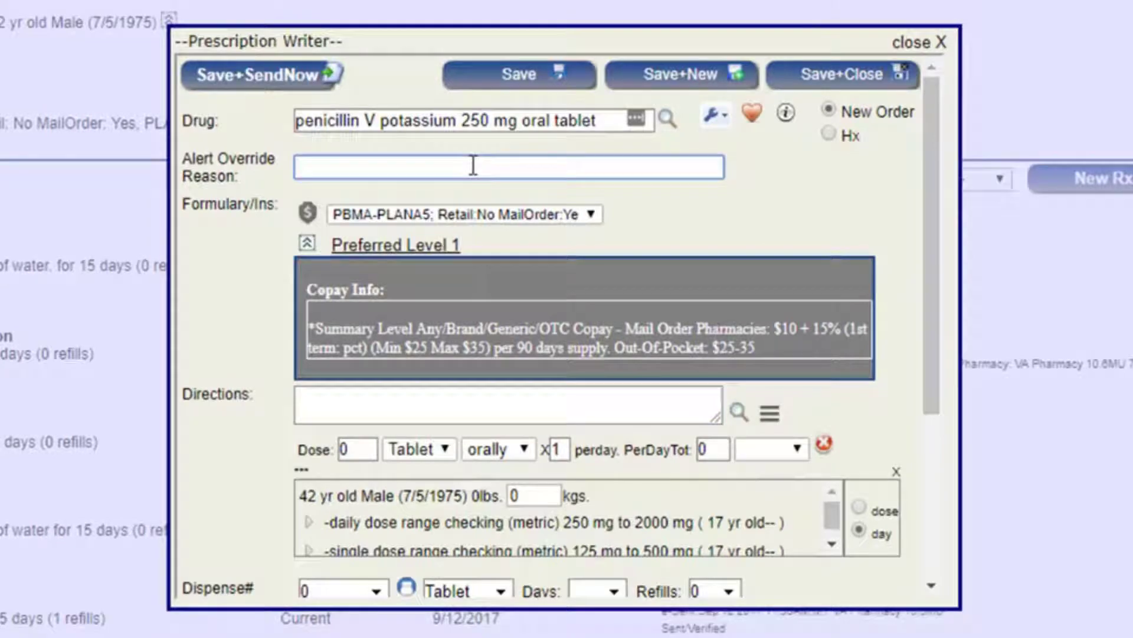
{"action": "type", "text": "Demo"}
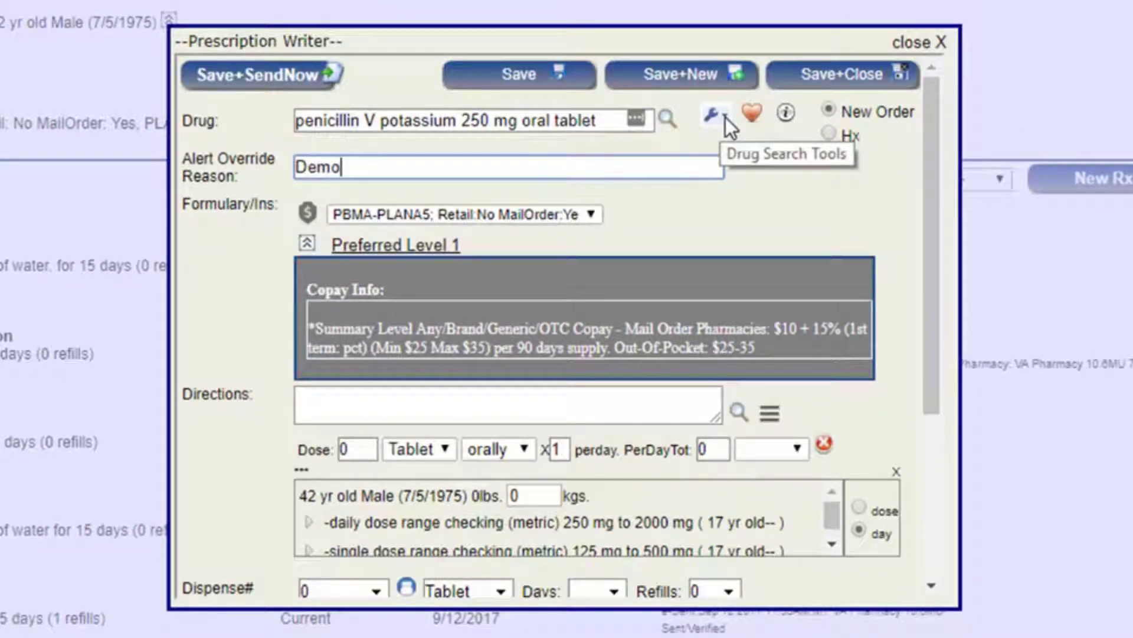
{"action": "left_click", "coordinate": [724, 117]}
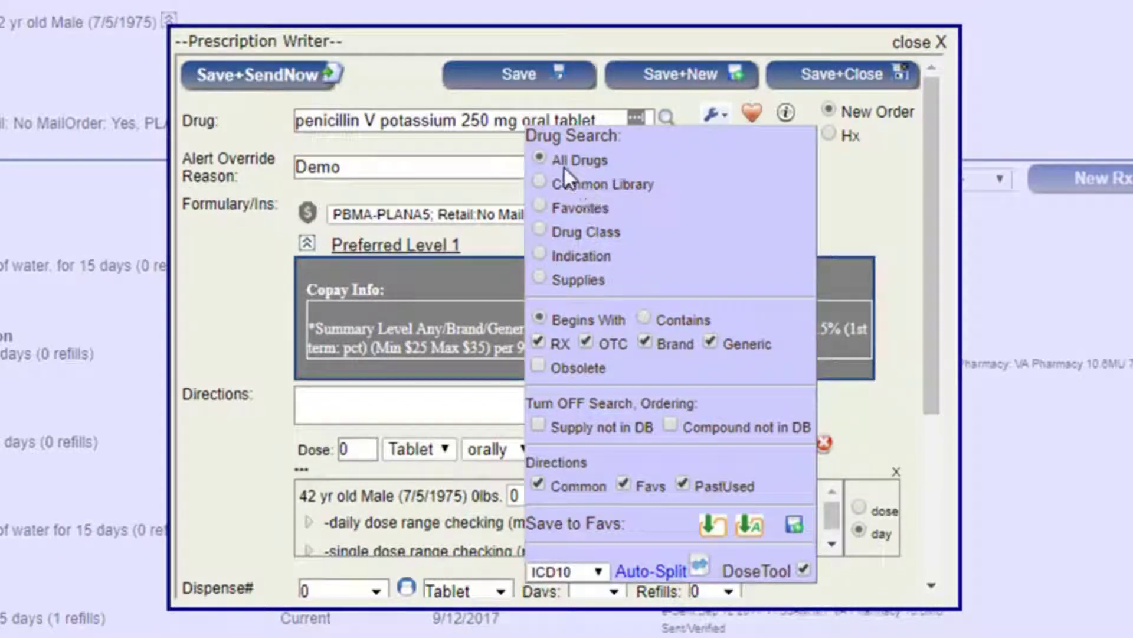
{"action": "left_click", "coordinate": [594, 281]}
{"action": "left_click", "coordinate": [589, 204]}
{"action": "left_click", "coordinate": [583, 159]}
{"action": "left_click", "coordinate": [644, 318]}
{"action": "left_click", "coordinate": [587, 318]}
{"action": "left_click", "coordinate": [889, 402]}
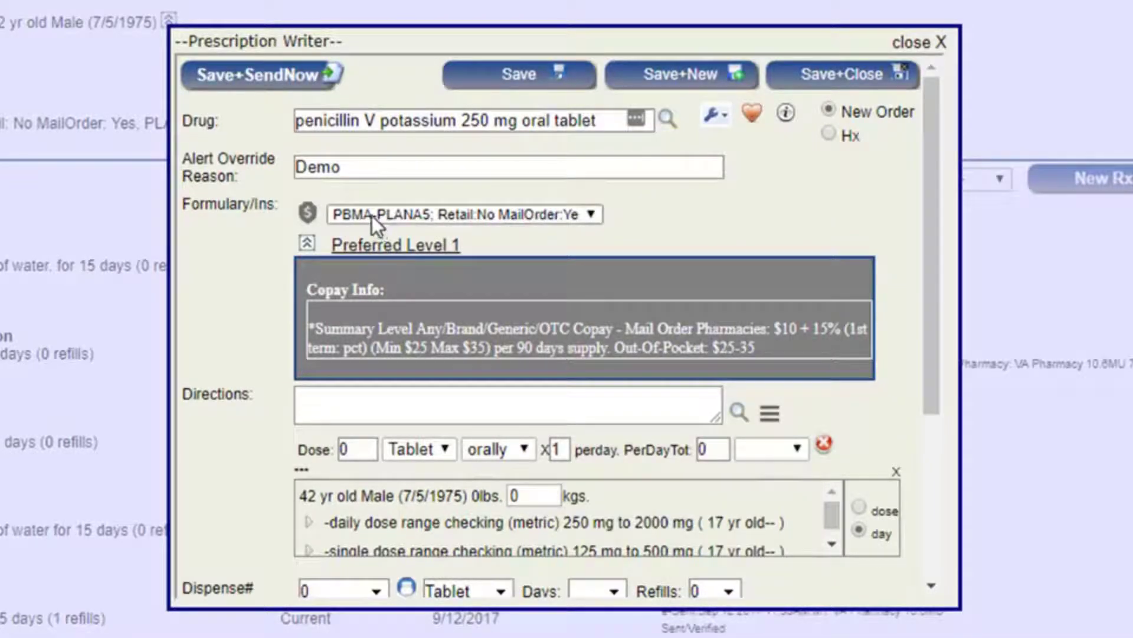
- Switch the formulary to the PBMB-PLANZ plan and collapse the dose-range checking panel
{"action": "left_click", "coordinate": [397, 214]}
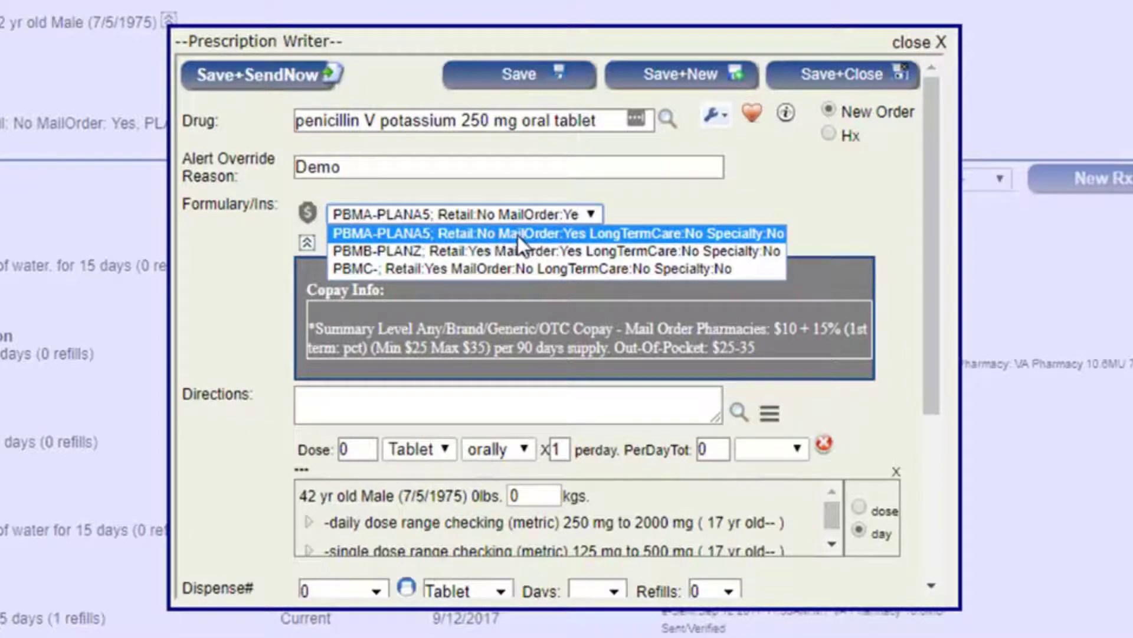
{"action": "left_click", "coordinate": [489, 252]}
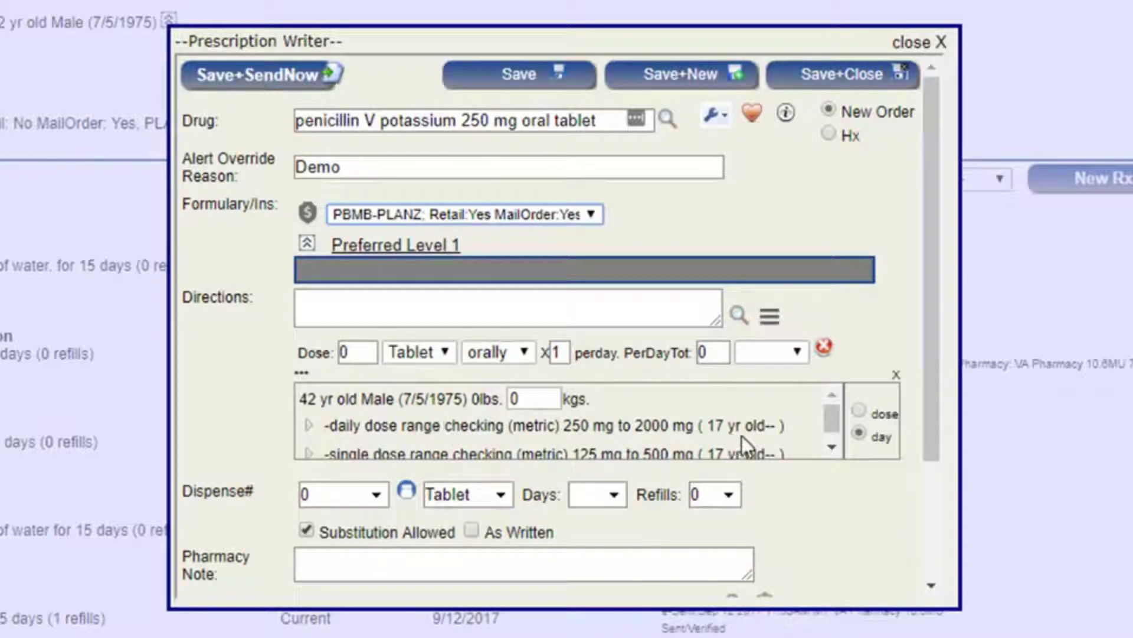
{"action": "scroll", "coordinate": [838, 426], "scroll_direction": "down", "scroll_amount": 1}
{"action": "scroll", "coordinate": [841, 430], "scroll_direction": "up", "scroll_amount": 1}
{"action": "left_click", "coordinate": [863, 411]}
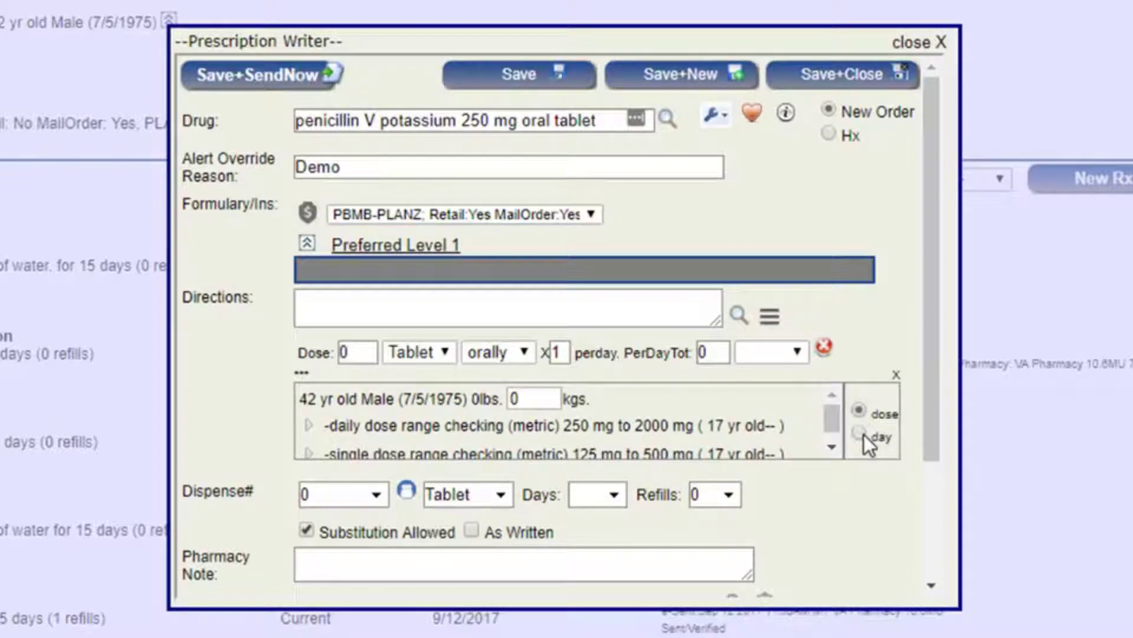
{"action": "left_click", "coordinate": [864, 434]}
{"action": "left_click", "coordinate": [895, 375]}
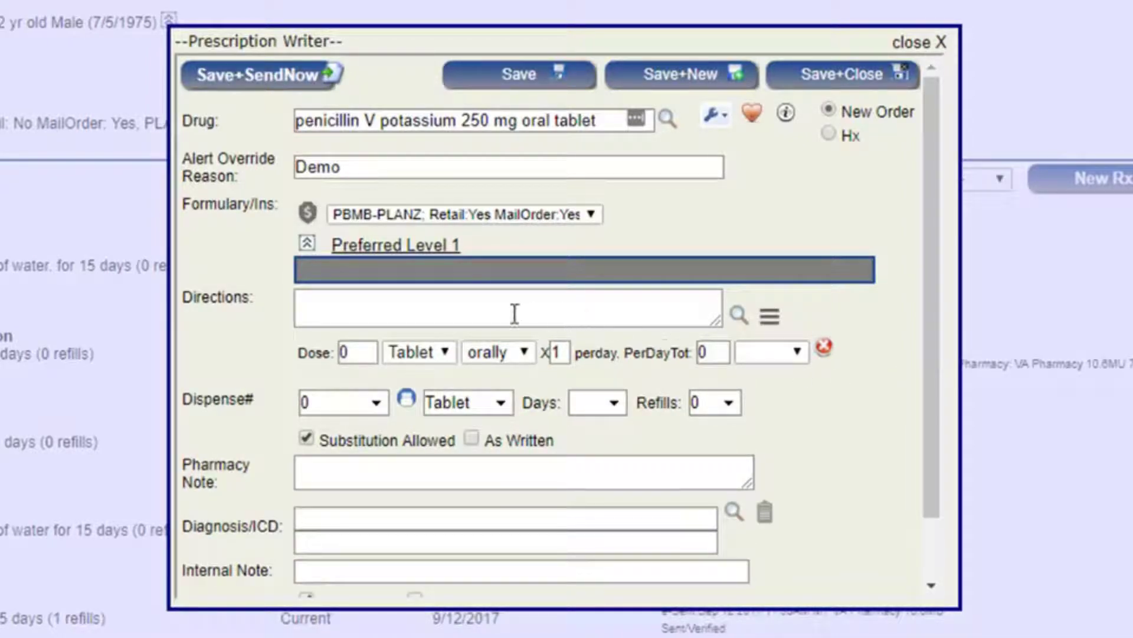
- Enter the directions '1 Tablet(s) 2 times a day' from the '1 tablet' suggestions
{"action": "left_click", "coordinate": [444, 313]}
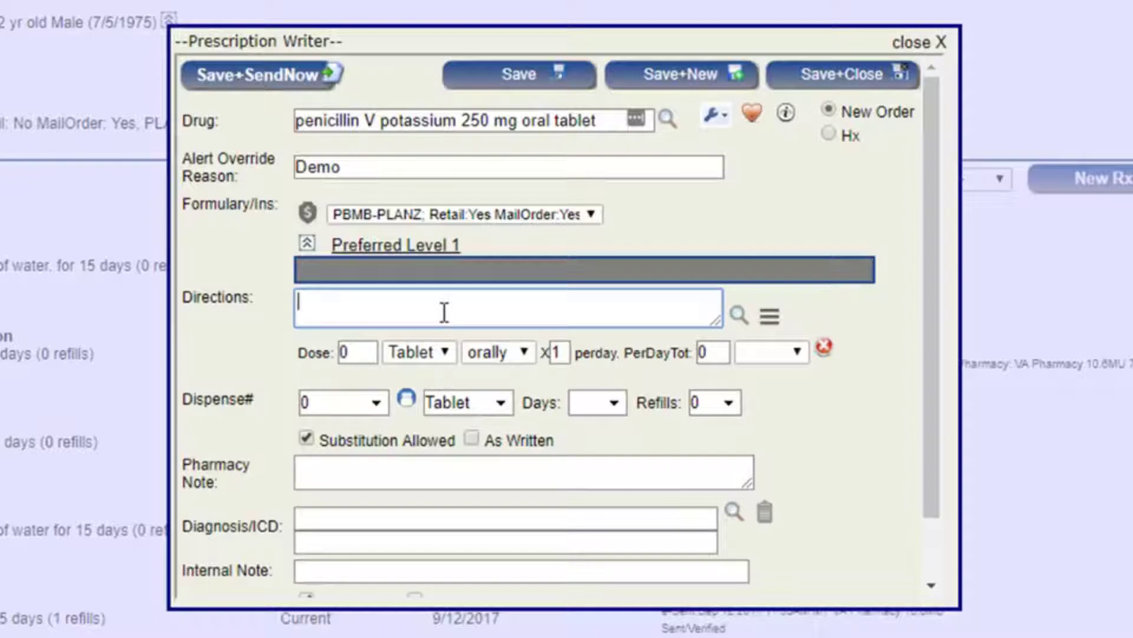
{"action": "type", "text": "1 tablet"}
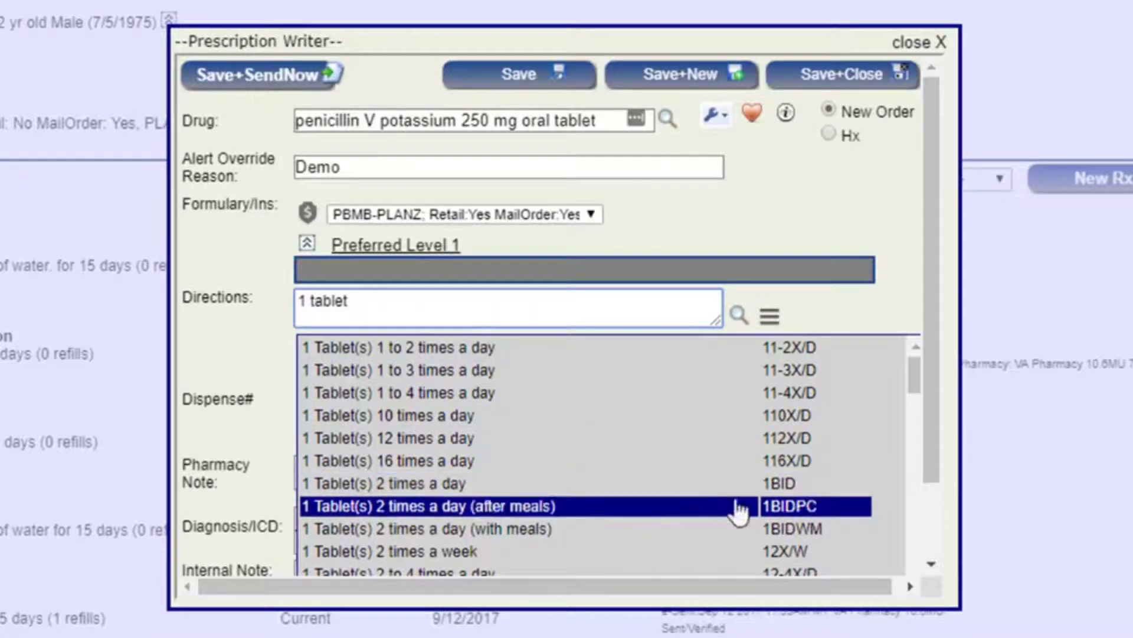
{"action": "left_click", "coordinate": [803, 496]}
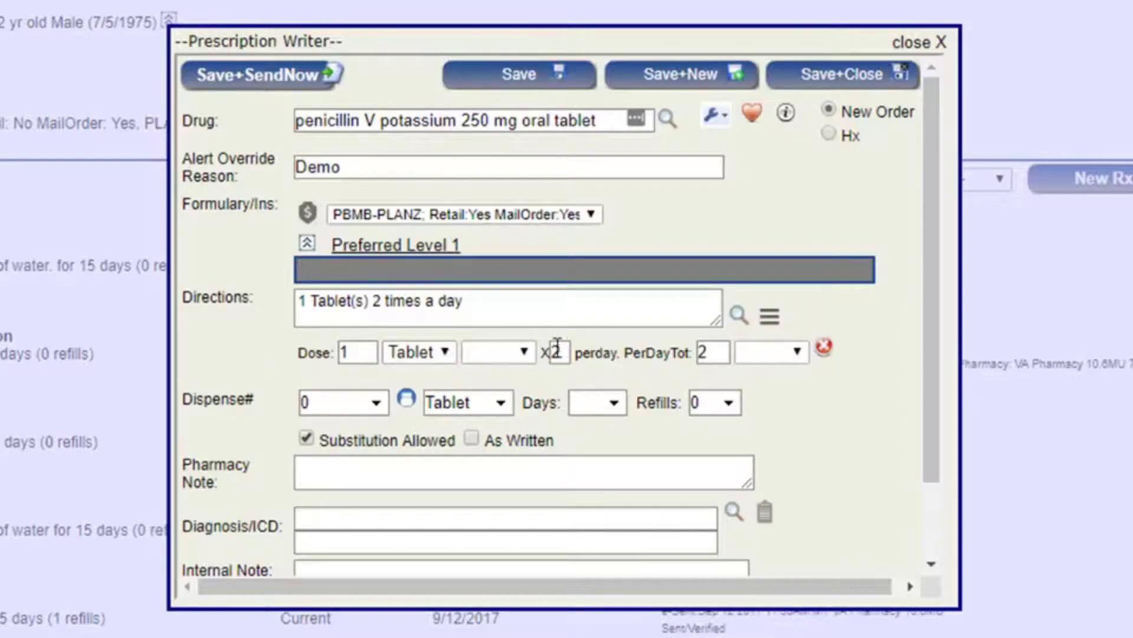
- Complete the directions with route orally and the (after meals) qualifier
{"action": "left_click", "coordinate": [366, 352]}
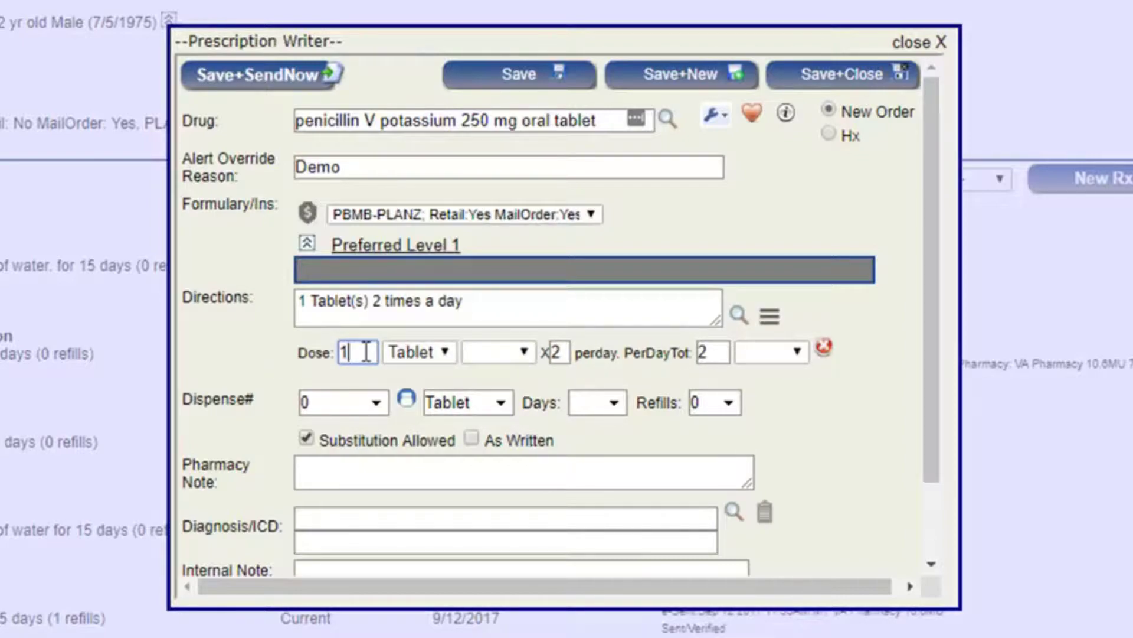
{"action": "left_click", "coordinate": [523, 354]}
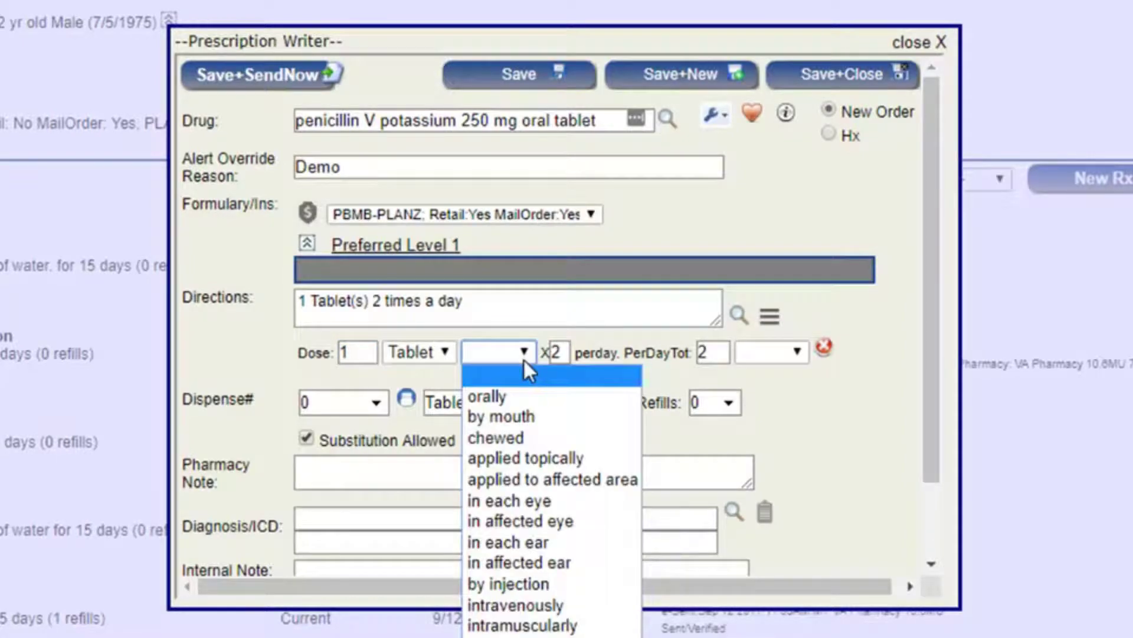
{"action": "left_click", "coordinate": [517, 402]}
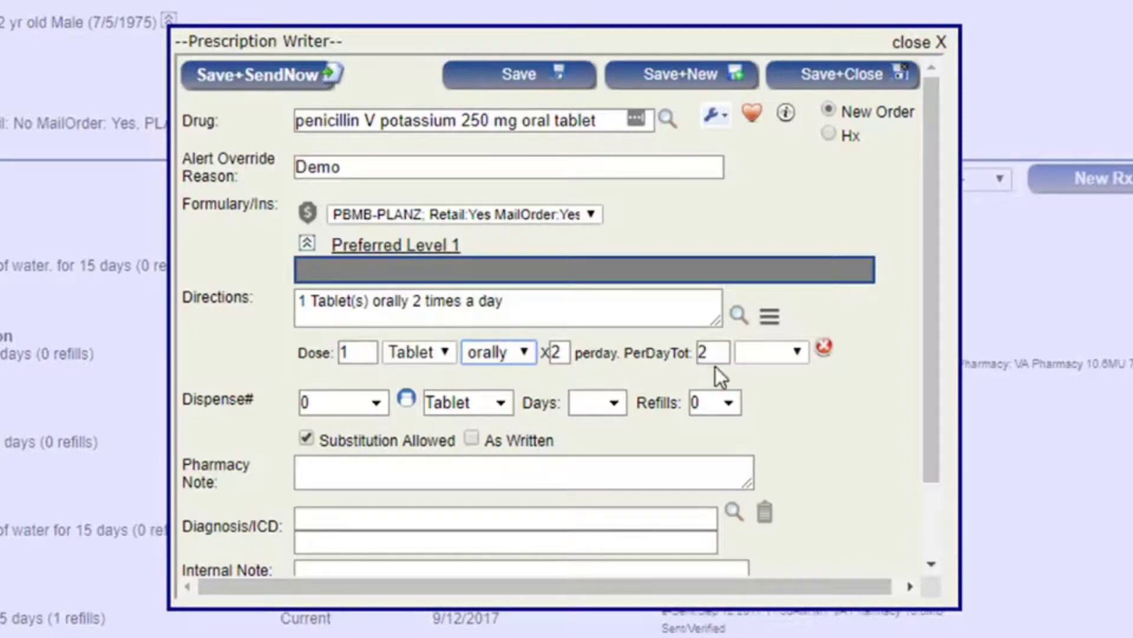
{"action": "left_click", "coordinate": [761, 356]}
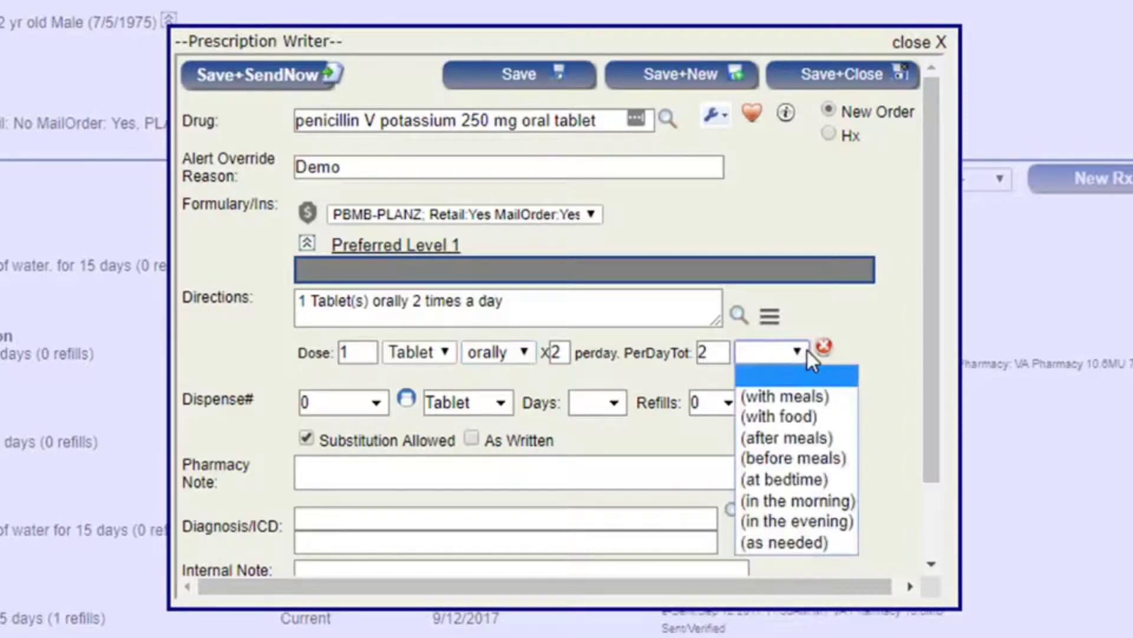
{"action": "left_click", "coordinate": [827, 437]}
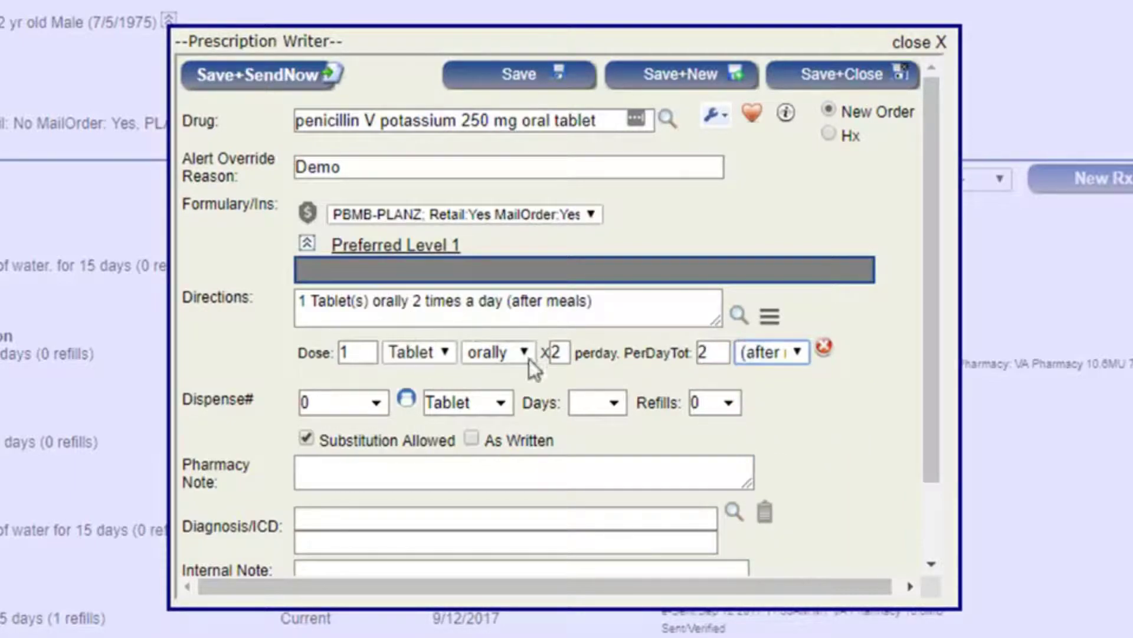
{"action": "left_click", "coordinate": [824, 347]}
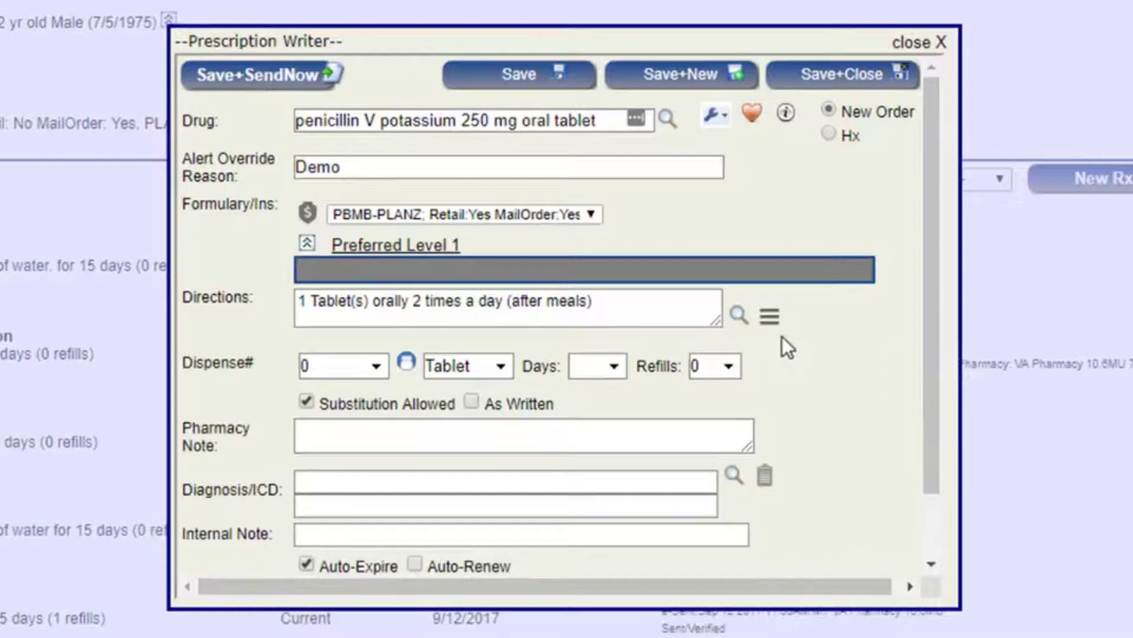
{"action": "left_click", "coordinate": [770, 317]}
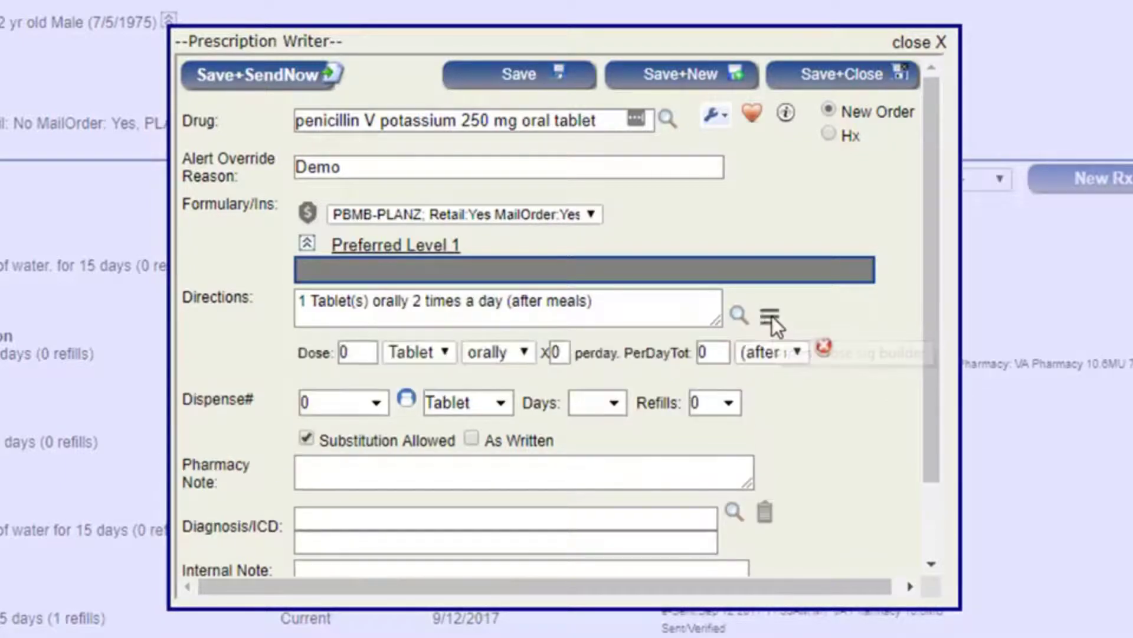
{"action": "left_click", "coordinate": [770, 317]}
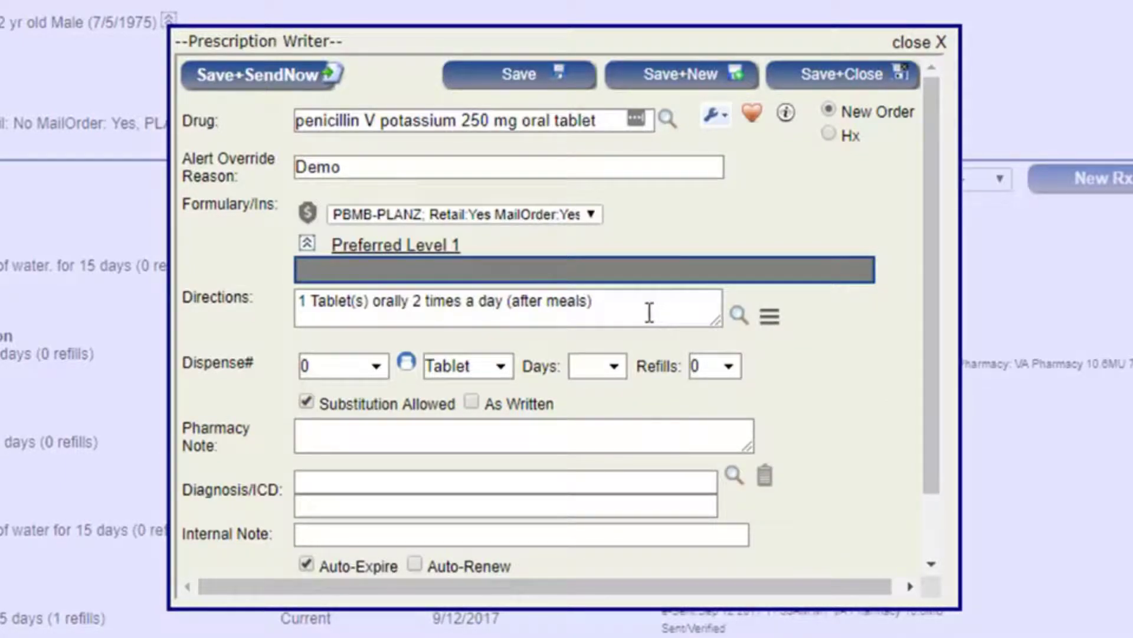
{"action": "left_click", "coordinate": [626, 301]}
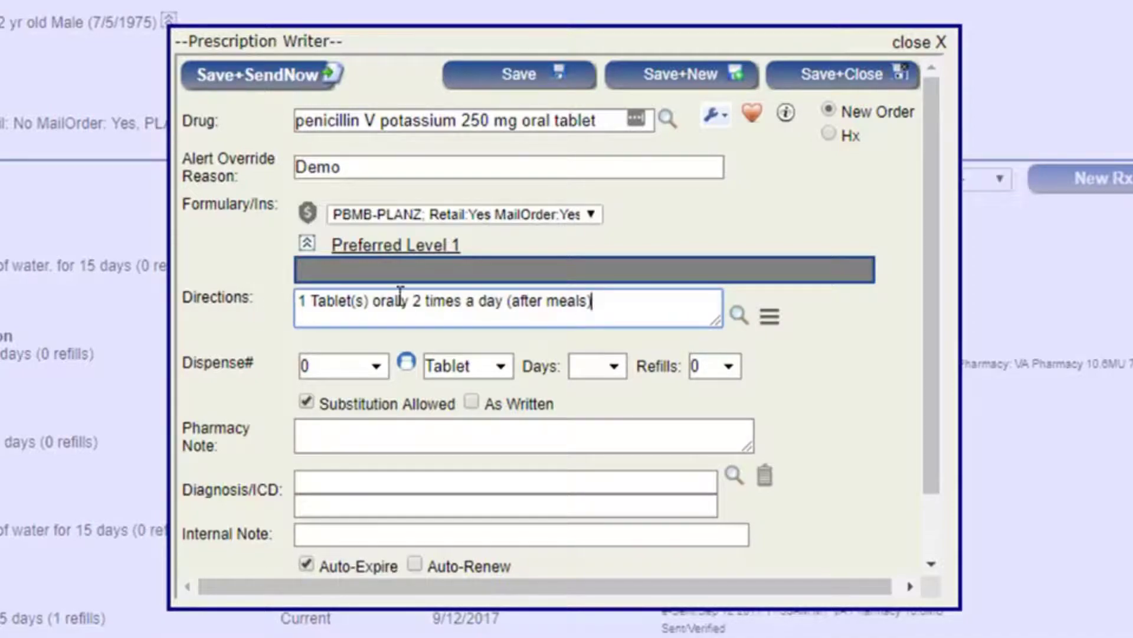
{"action": "left_click_drag", "start_coordinate": [703, 306], "coordinate": [70, 306]}
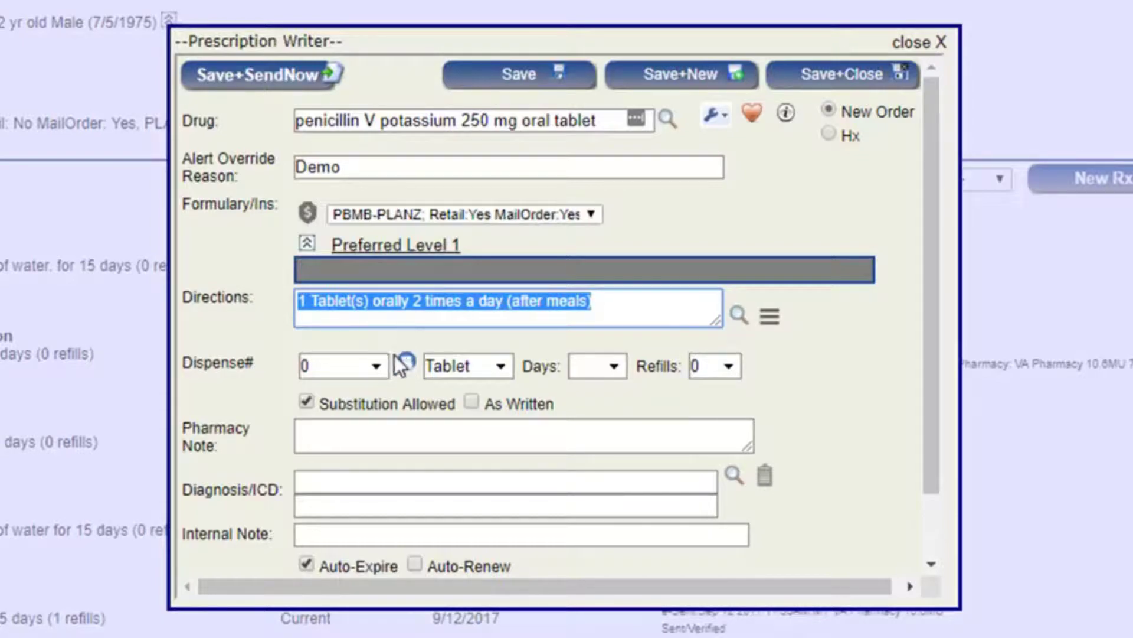
{"action": "left_click", "coordinate": [376, 366]}
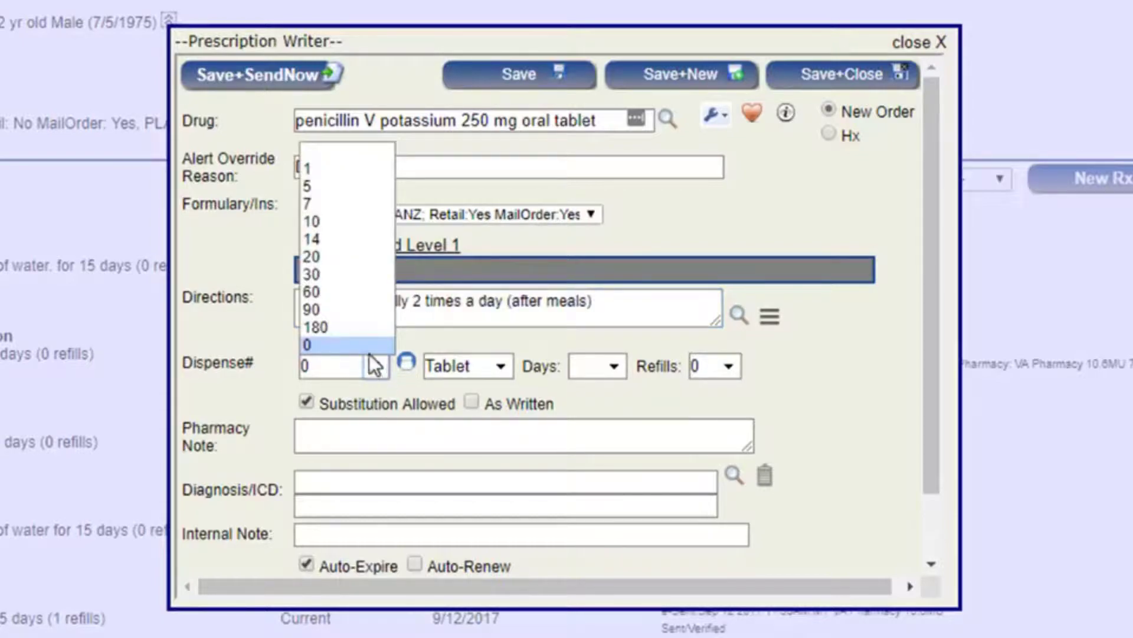
- Dispense 14 tablets for 7 days with 0 refills, keeping substitution allowed
{"action": "left_click", "coordinate": [338, 238]}
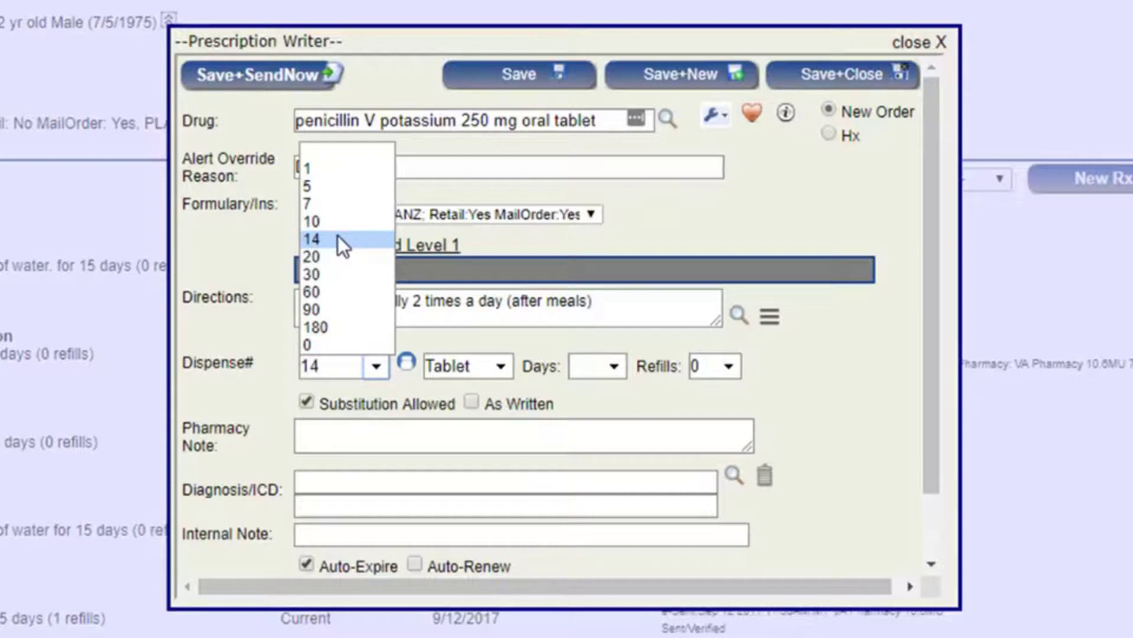
{"action": "left_click", "coordinate": [621, 367]}
{"action": "left_click", "coordinate": [602, 442]}
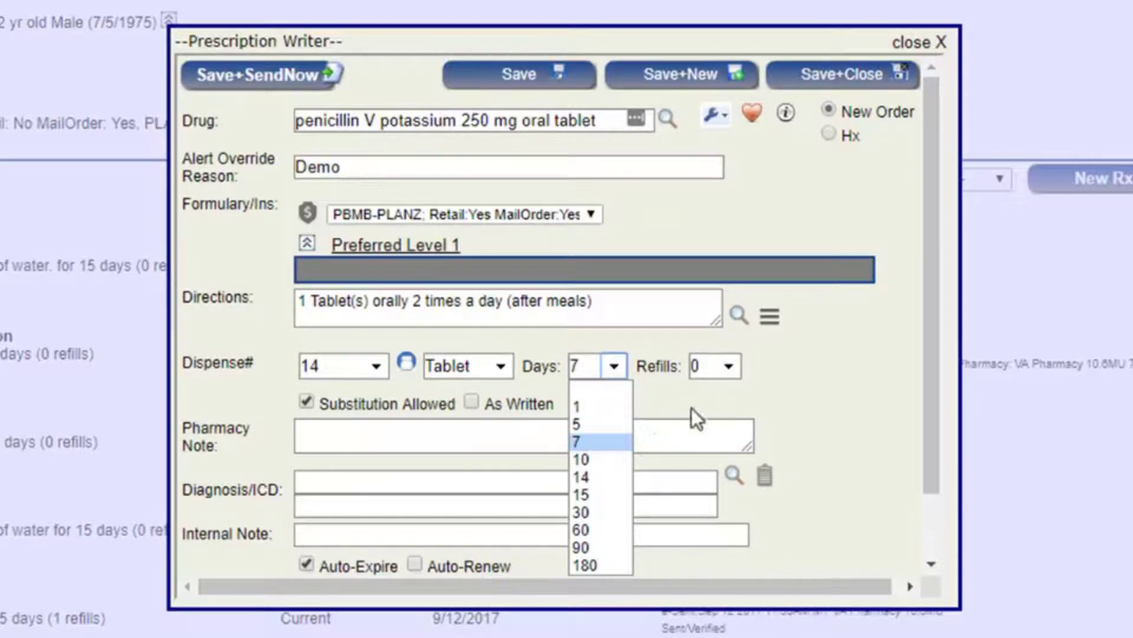
{"action": "left_click", "coordinate": [730, 367]}
{"action": "left_click", "coordinate": [729, 366]}
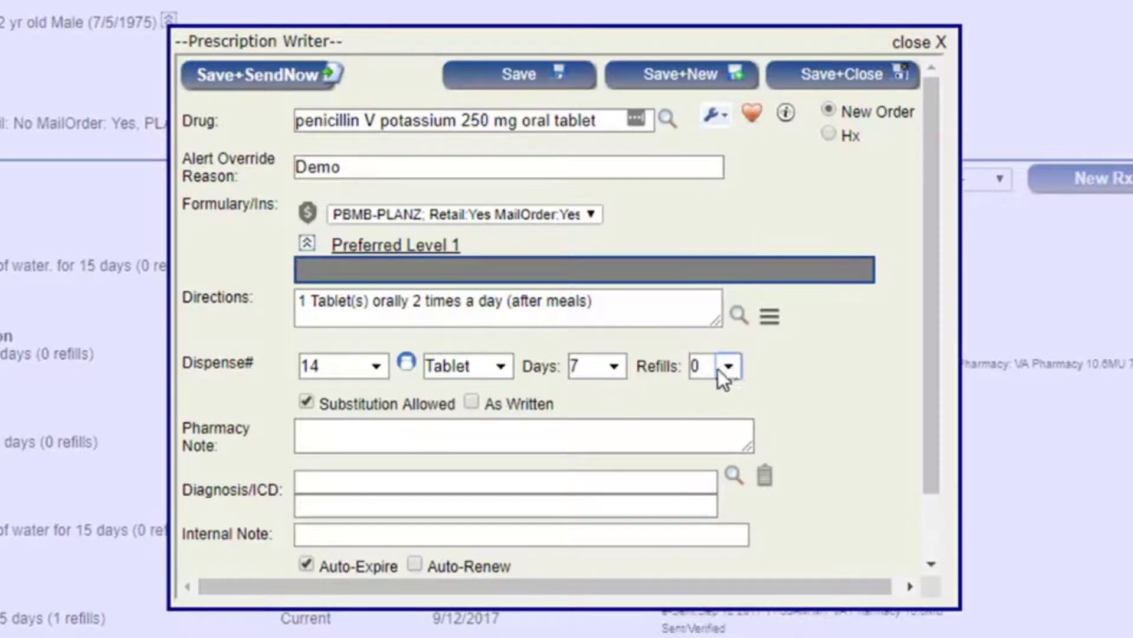
{"action": "left_click", "coordinate": [473, 402]}
{"action": "left_click", "coordinate": [306, 402]}
{"action": "left_click", "coordinate": [354, 445]}
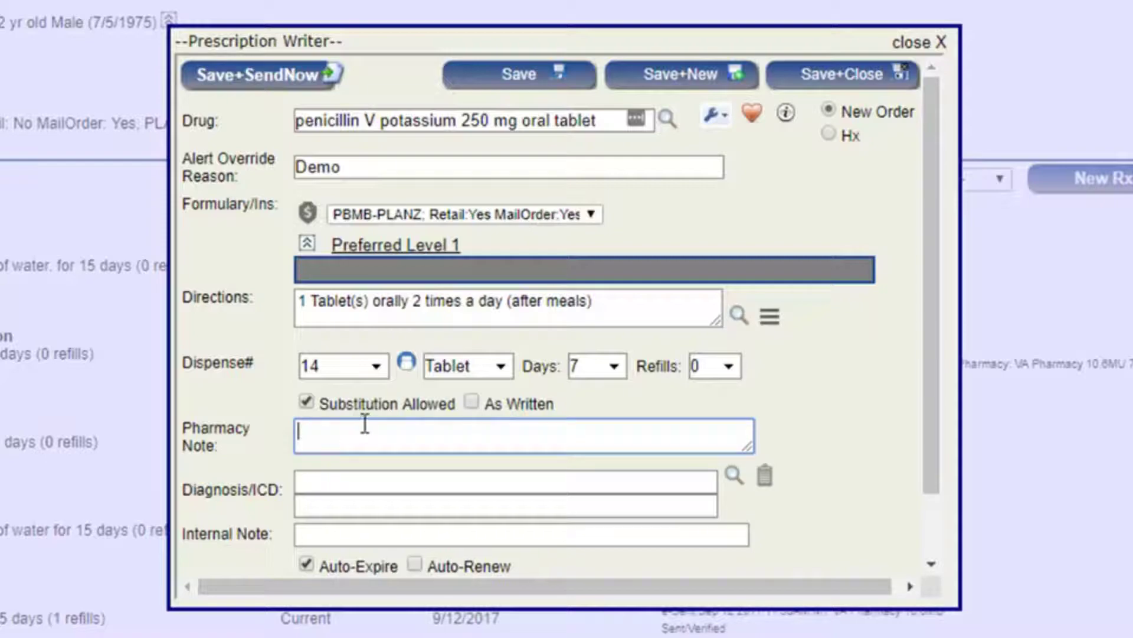
- Review the diagnosis, internal note and Auto-Renew options, keeping auto-expire, and return to the top
{"action": "left_click", "coordinate": [329, 487]}
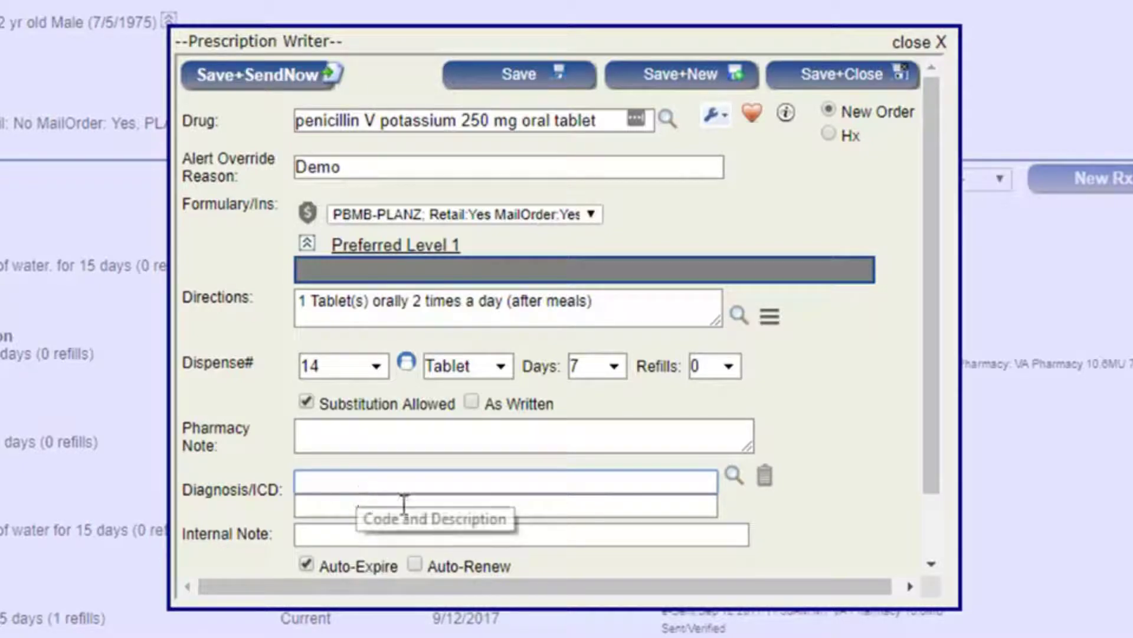
{"action": "left_click_drag", "start_coordinate": [930, 357], "coordinate": [941, 490]}
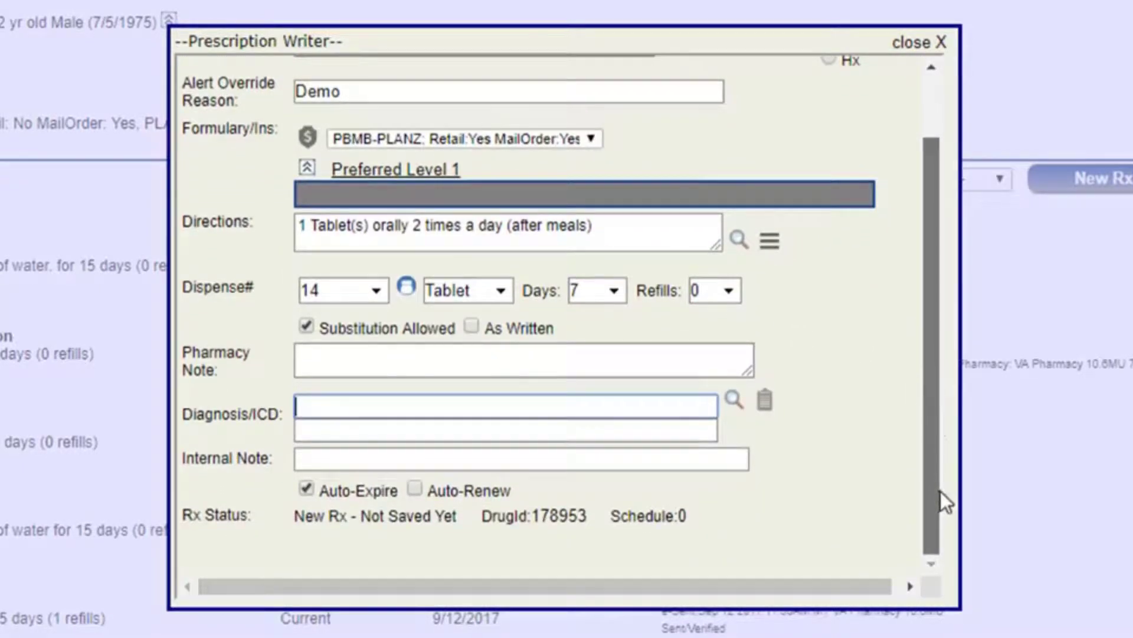
{"action": "left_click", "coordinate": [451, 460]}
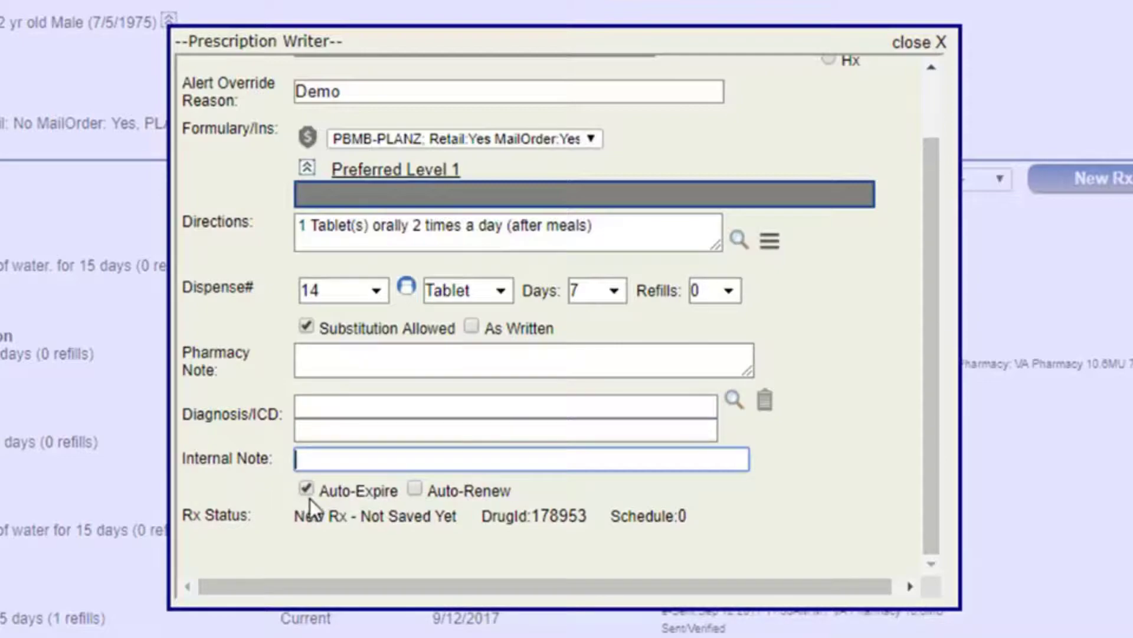
{"action": "mouse_move", "coordinate": [434, 493]}
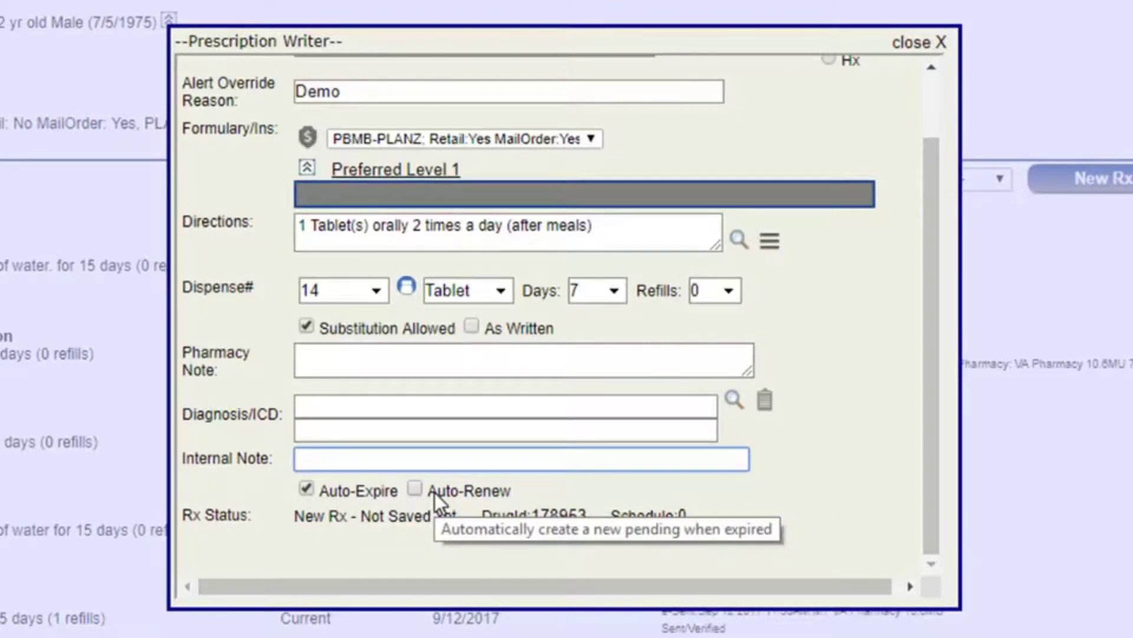
{"action": "left_click", "coordinate": [434, 493]}
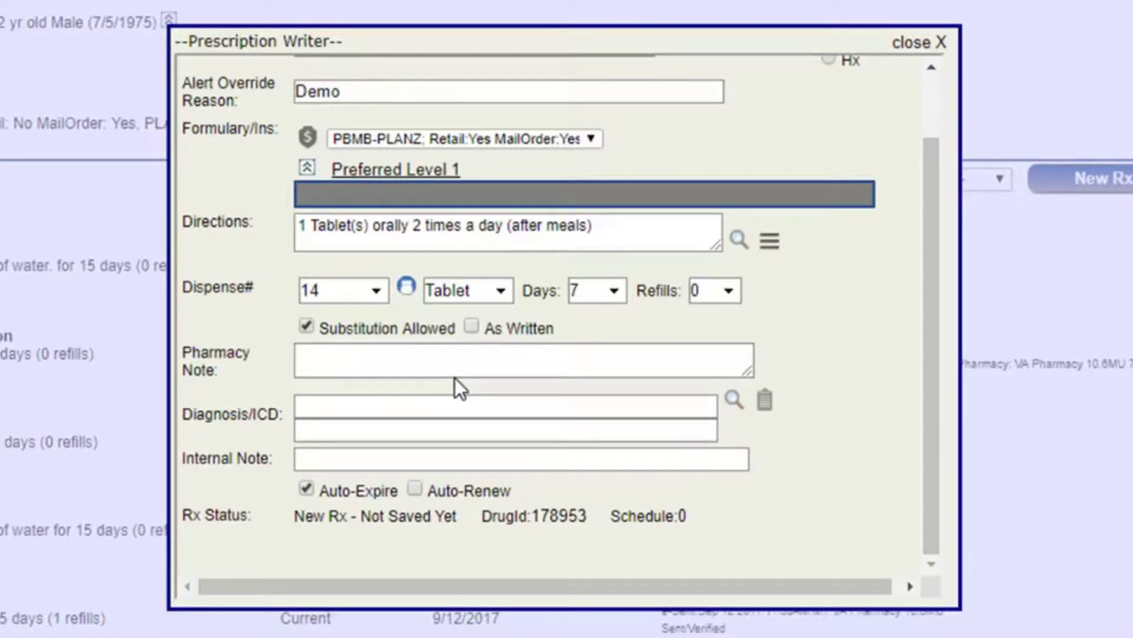
{"action": "scroll", "coordinate": [803, 497], "scroll_direction": "up", "scroll_amount": 2}
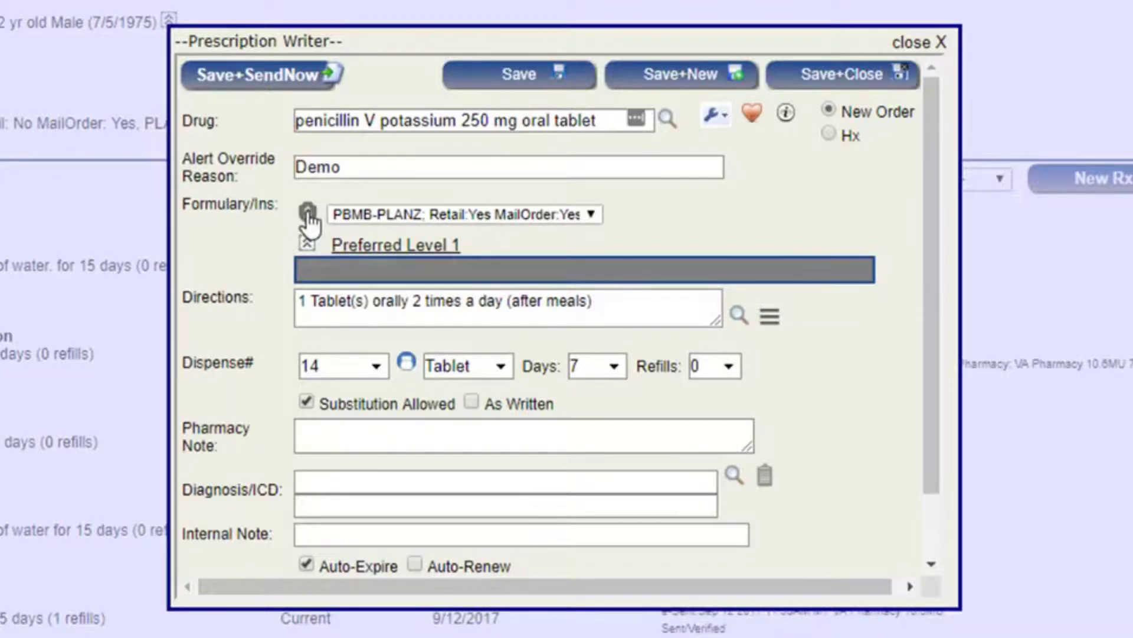
- Save the penicillin V 250 mg prescription, then Save+Close it
{"action": "left_click", "coordinate": [559, 76]}
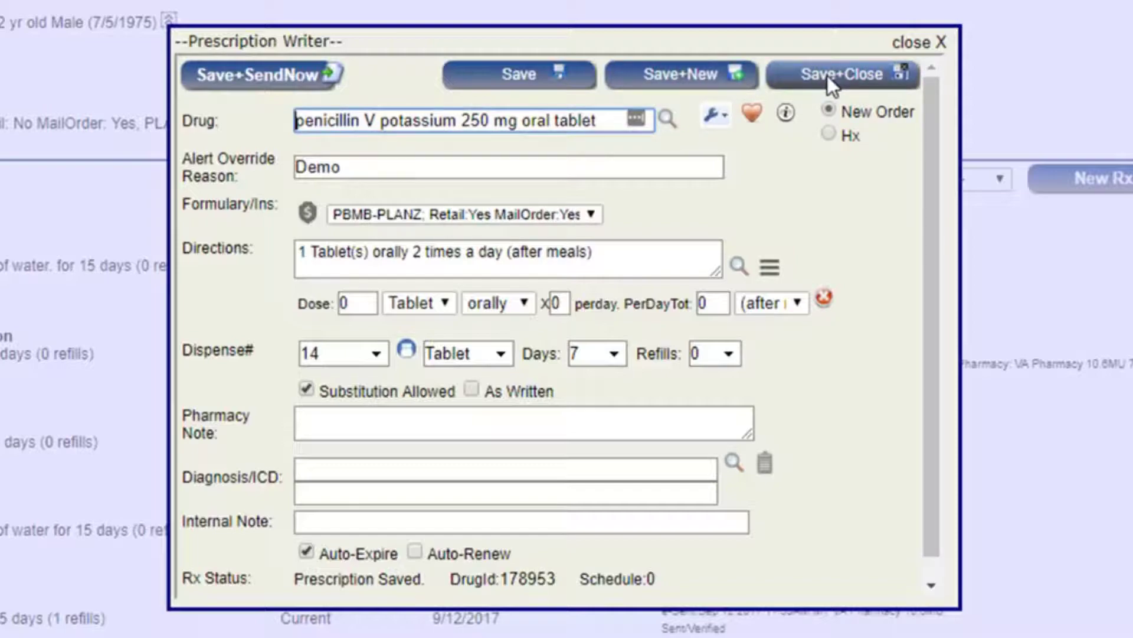
{"action": "left_click", "coordinate": [791, 74]}
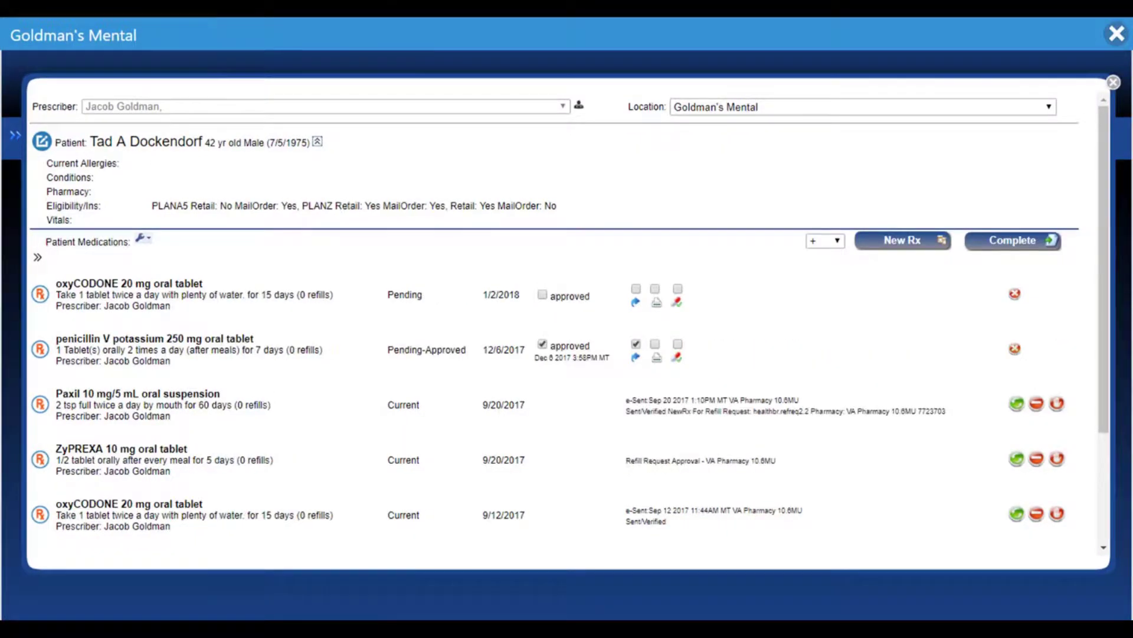
- Re-add penicillin V potassium 250 mg from the New Rx + list as a pending prescription
{"action": "left_click", "coordinate": [831, 244]}
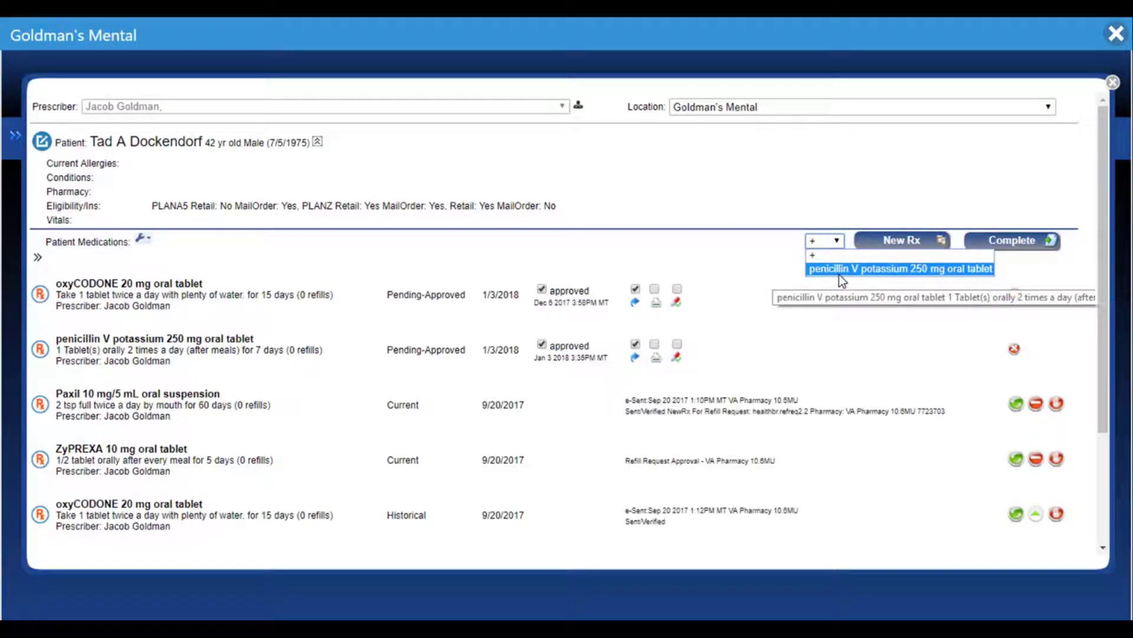
{"action": "left_click", "coordinate": [840, 273]}
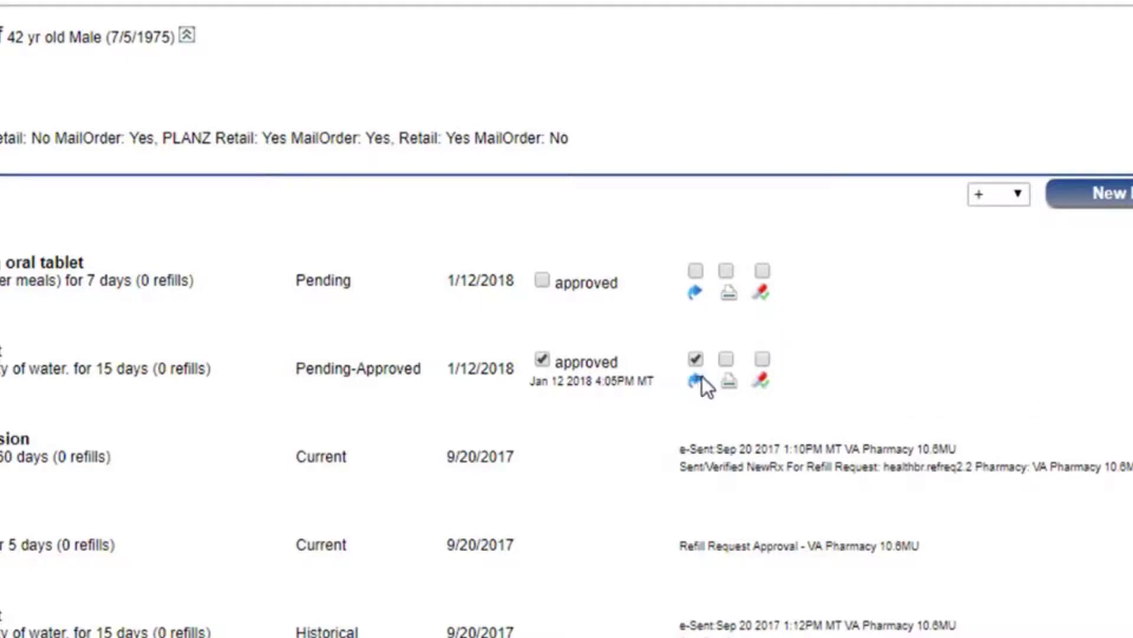
- Tick Print on the penicillin 250 mg row to approve it for printing
{"action": "left_click", "coordinate": [727, 273]}
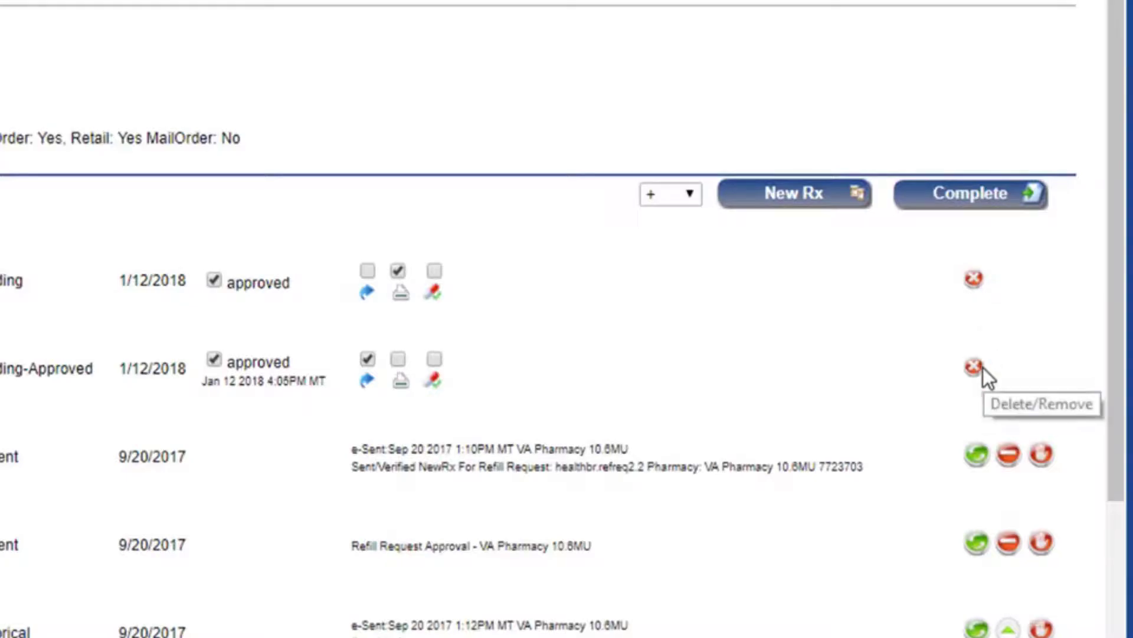
- Complete the visit and check the Print and e-Send previews, ending on the oxyCODONE e-Send details
{"action": "left_click", "coordinate": [938, 196]}
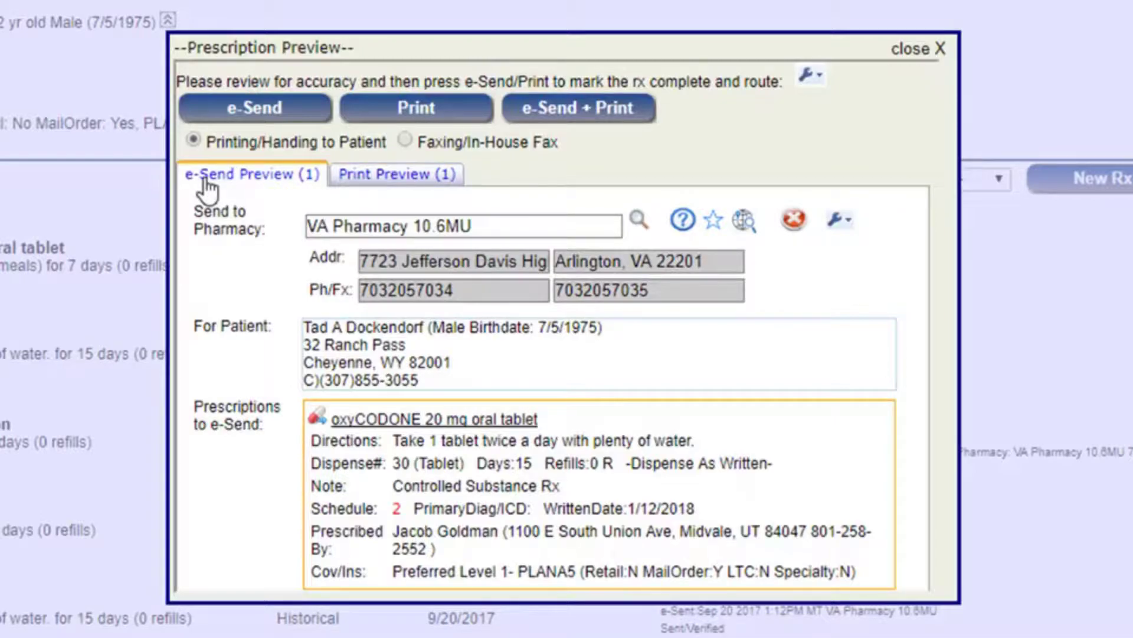
{"action": "left_click", "coordinate": [376, 177]}
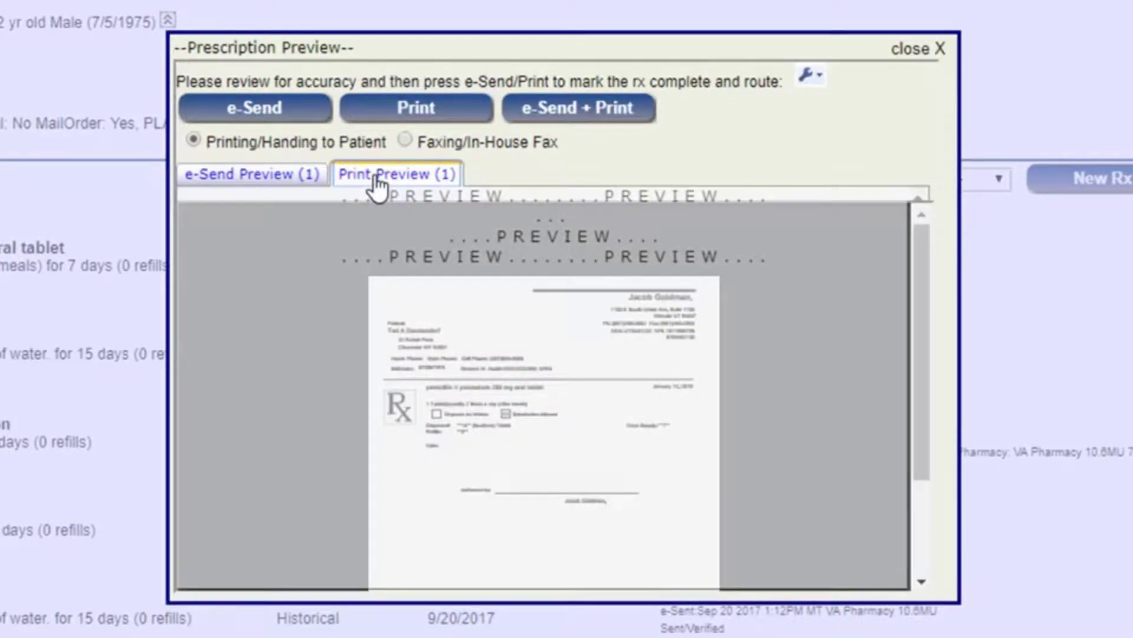
{"action": "left_click", "coordinate": [251, 176]}
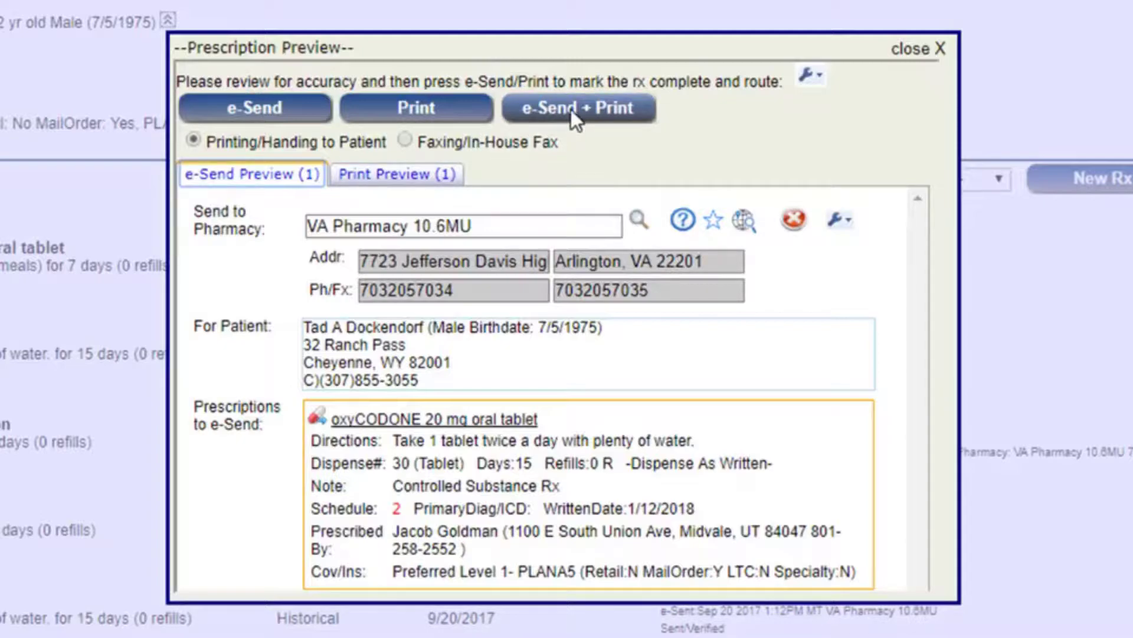
{"action": "left_click", "coordinate": [820, 78]}
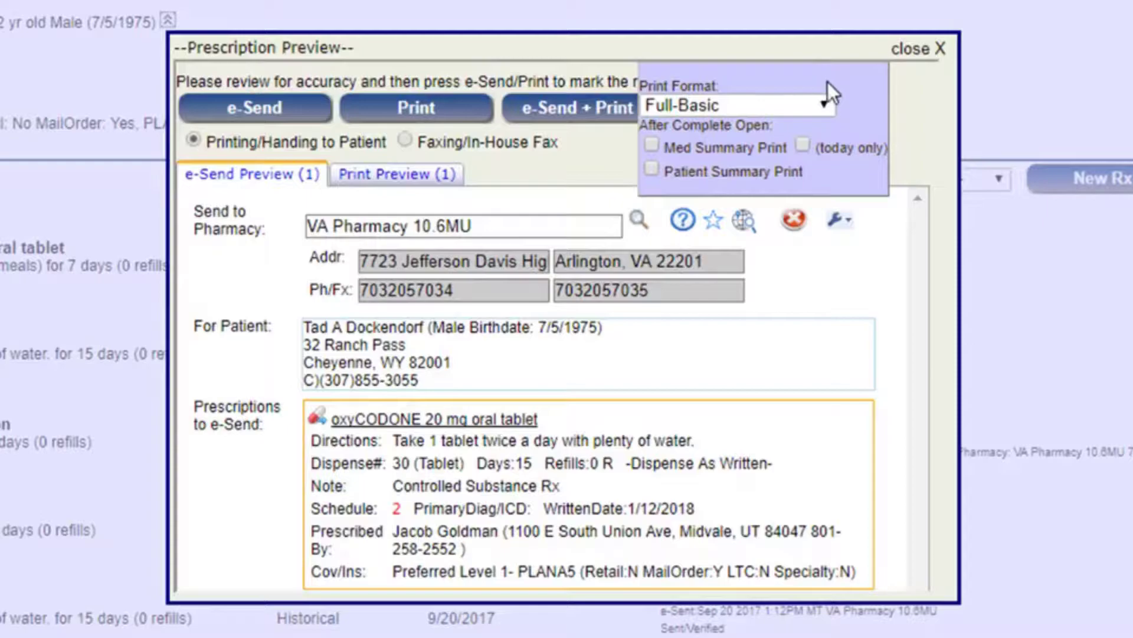
{"action": "left_click", "coordinate": [829, 104]}
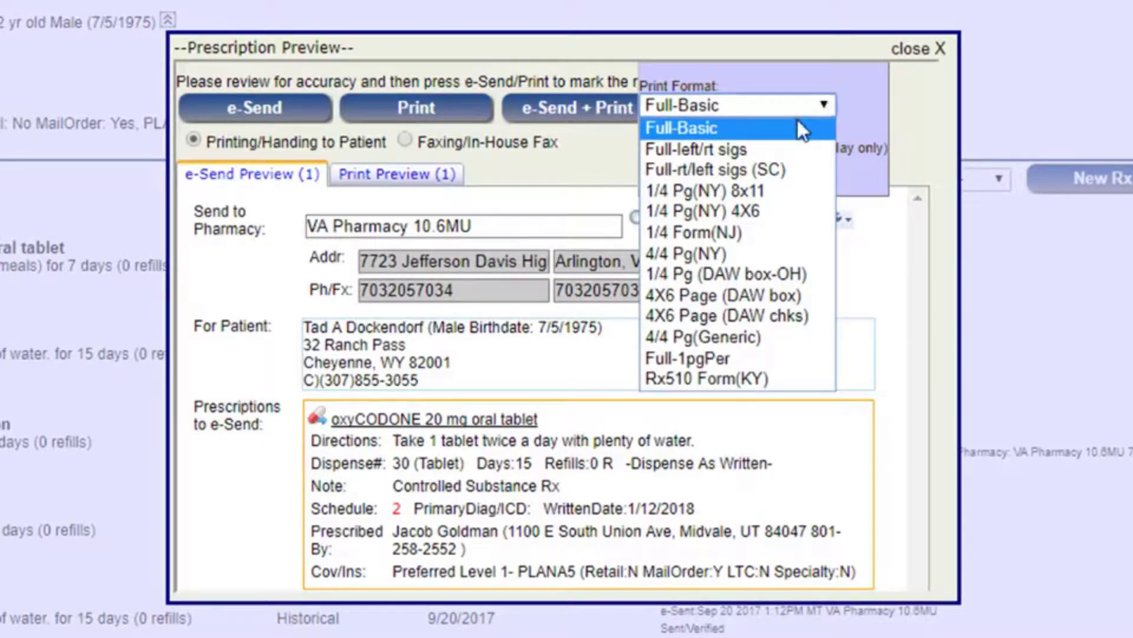
{"action": "left_click", "coordinate": [789, 73]}
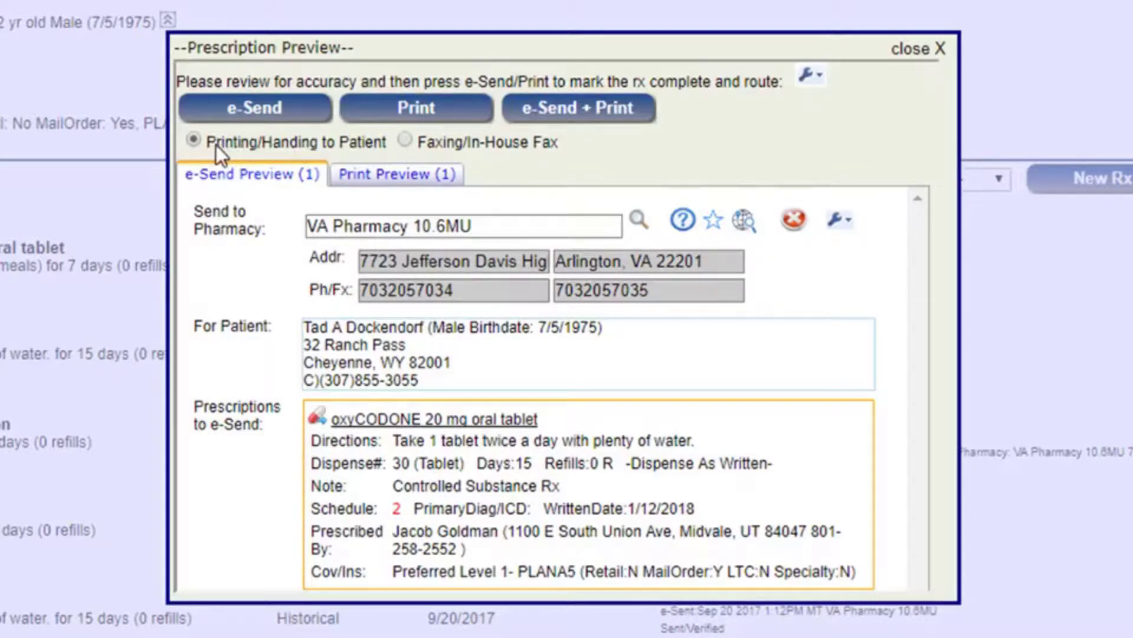
{"action": "left_click", "coordinate": [464, 144]}
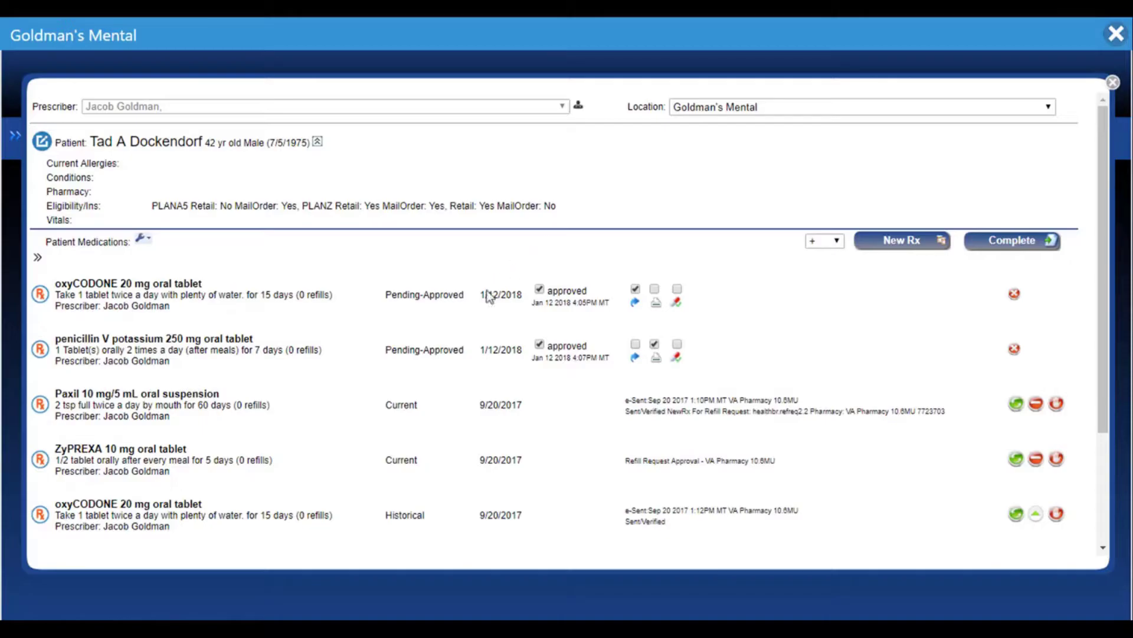
- Expand the side menu to show the Pending Rx panel with 3 pending prescriptions
{"action": "scroll", "coordinate": [1101, 232], "scroll_direction": "down", "scroll_amount": 5}
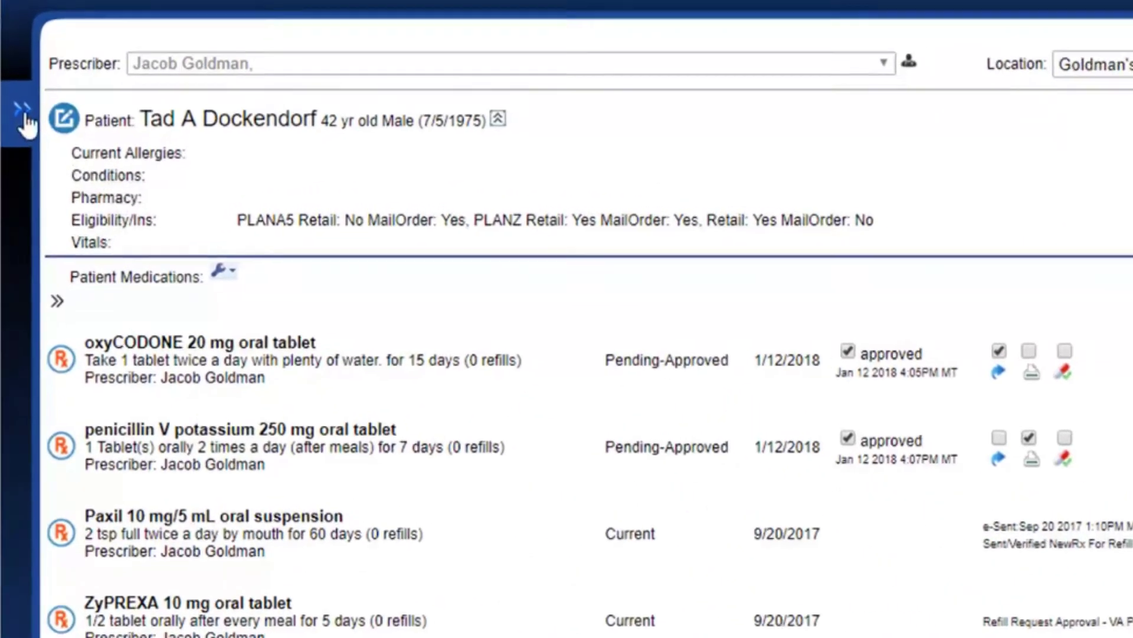
{"action": "left_click", "coordinate": [24, 112]}
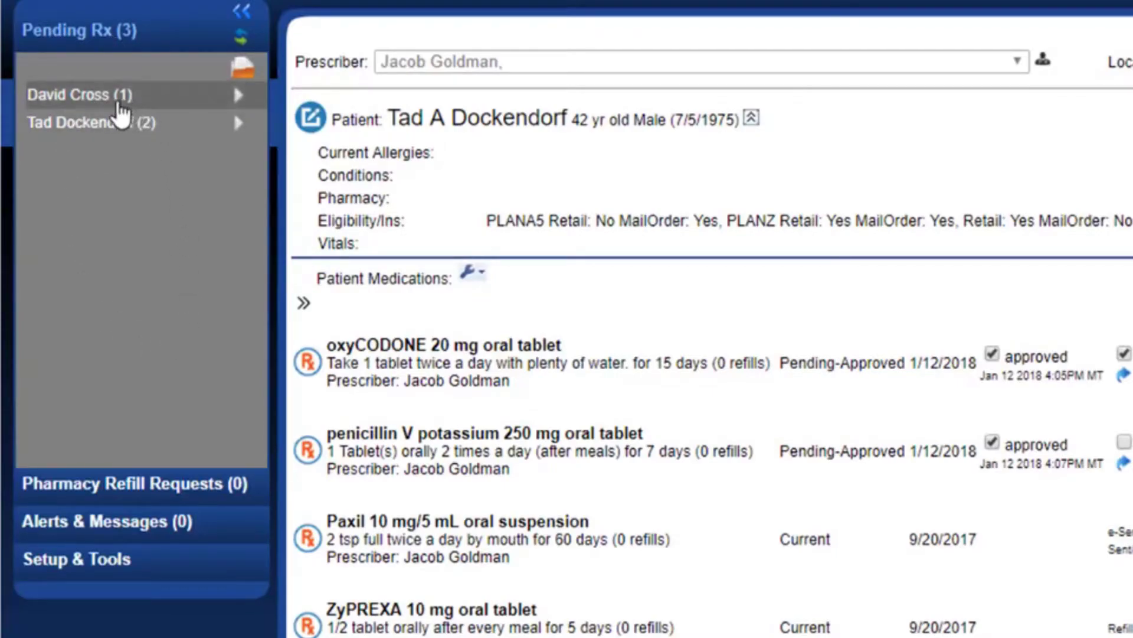
- Open the second patient's pending amoxicillin 875 mg order, then reopen the side menu
{"action": "mouse_move", "coordinate": [111, 102]}
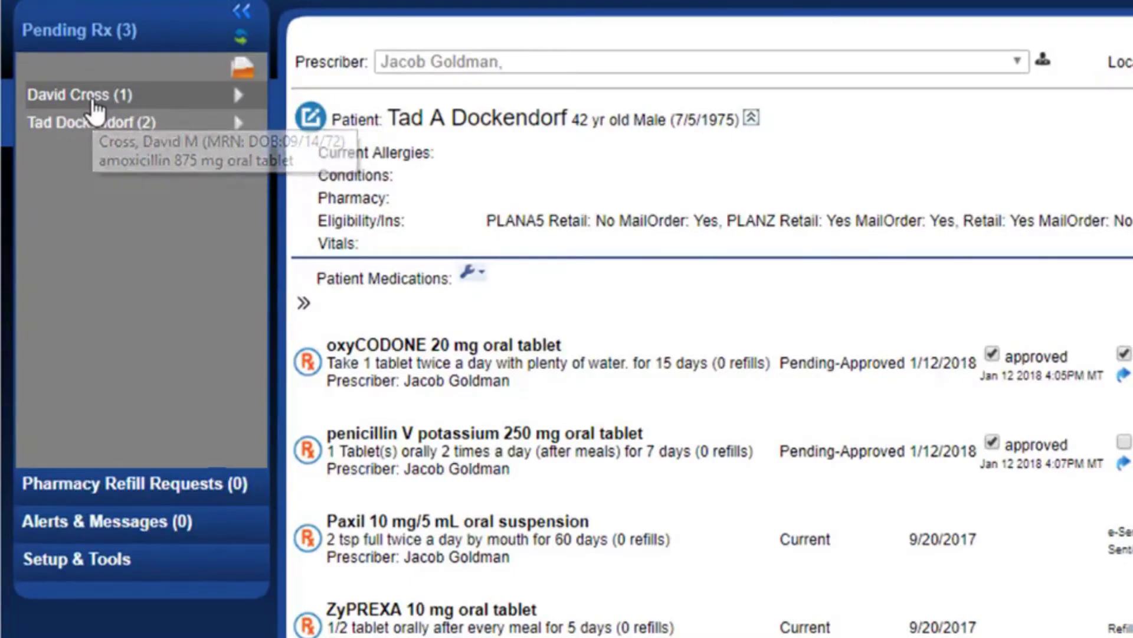
{"action": "left_click", "coordinate": [92, 101]}
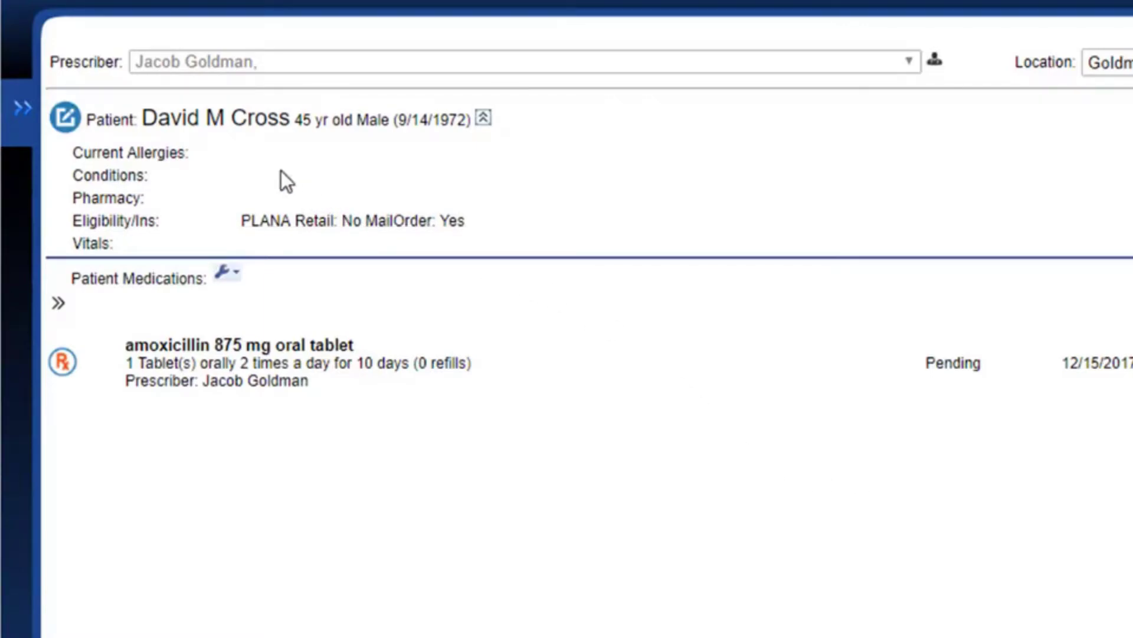
{"action": "left_click", "coordinate": [21, 110]}
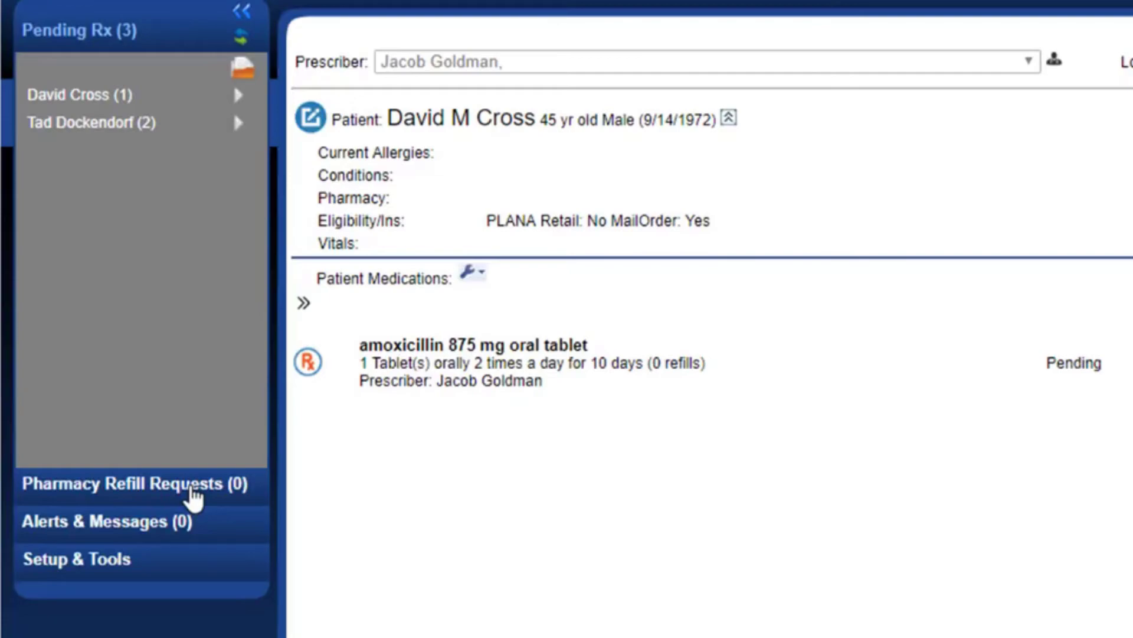
- Open the full e-Refill Requests page from Pharmacy Refill Requests, showing 0 requests
{"action": "left_click", "coordinate": [192, 490]}
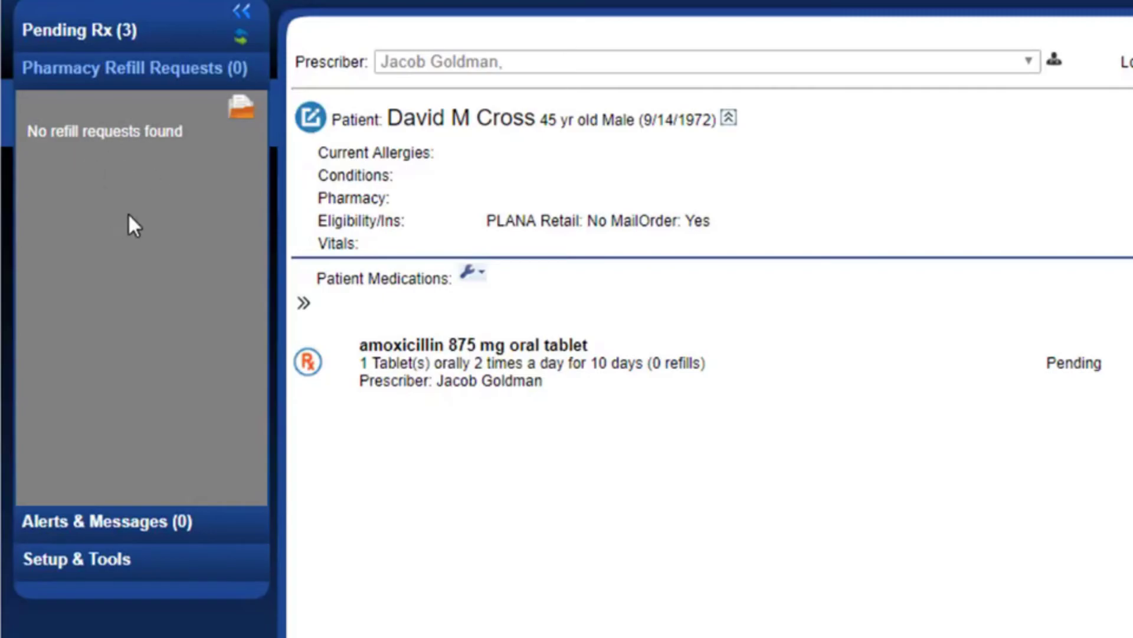
{"action": "left_click", "coordinate": [241, 112]}
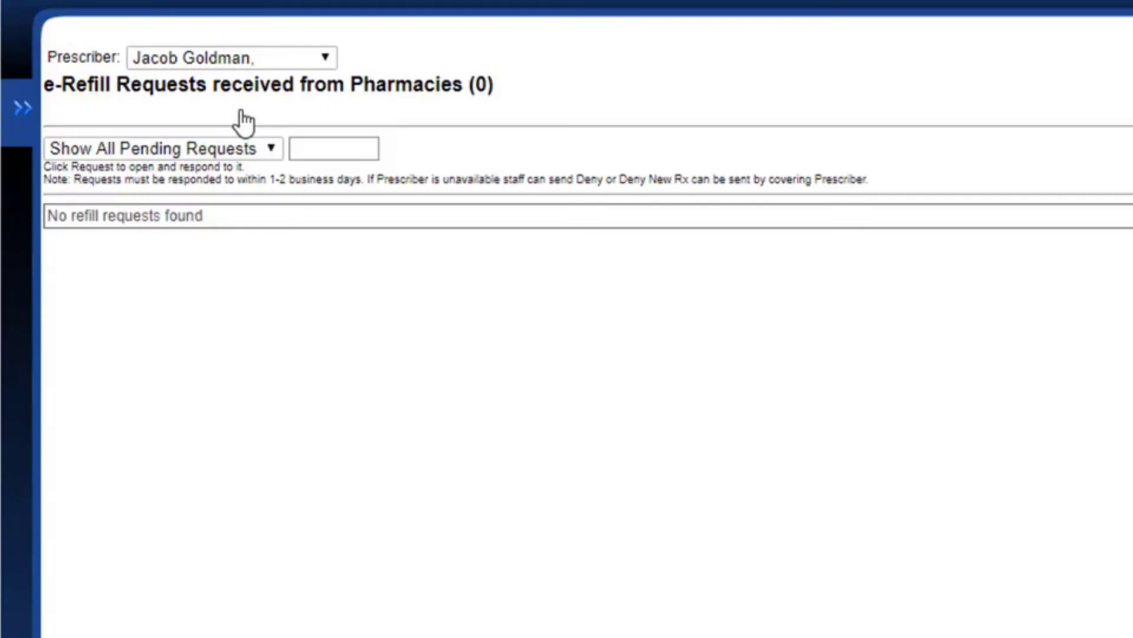